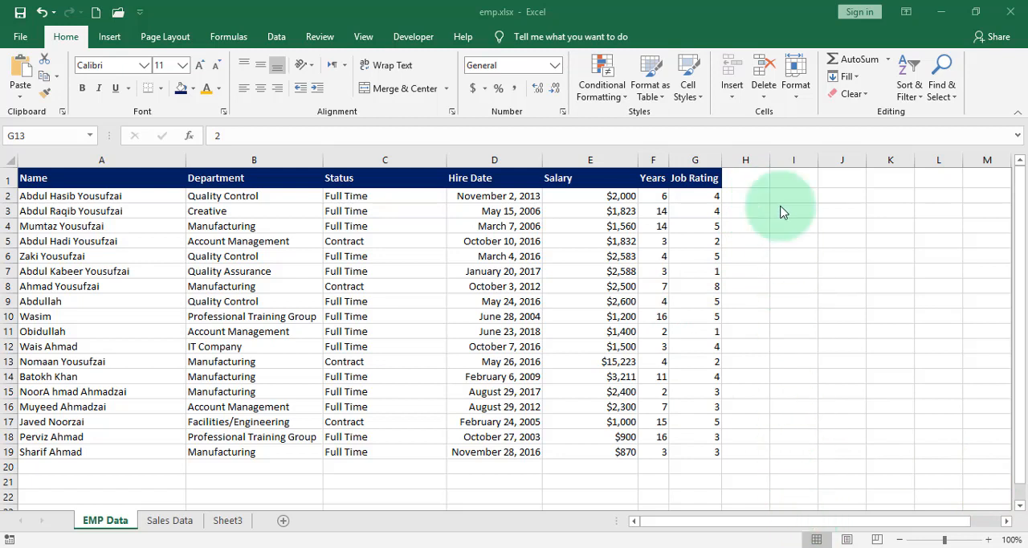
- Enter the labels IF, AND and OR in cells H2 through H4
click(753, 197)
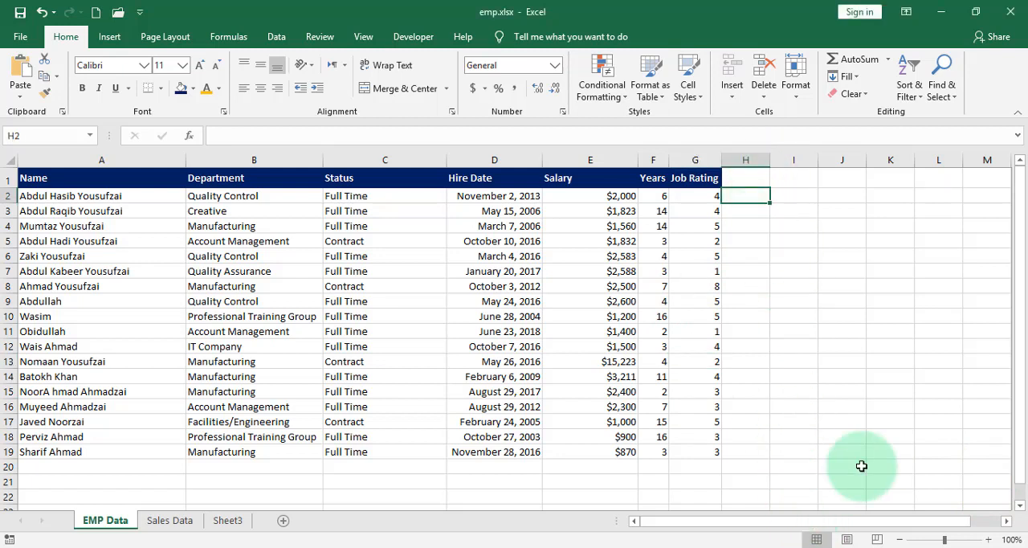
text(IF)
key(Return)
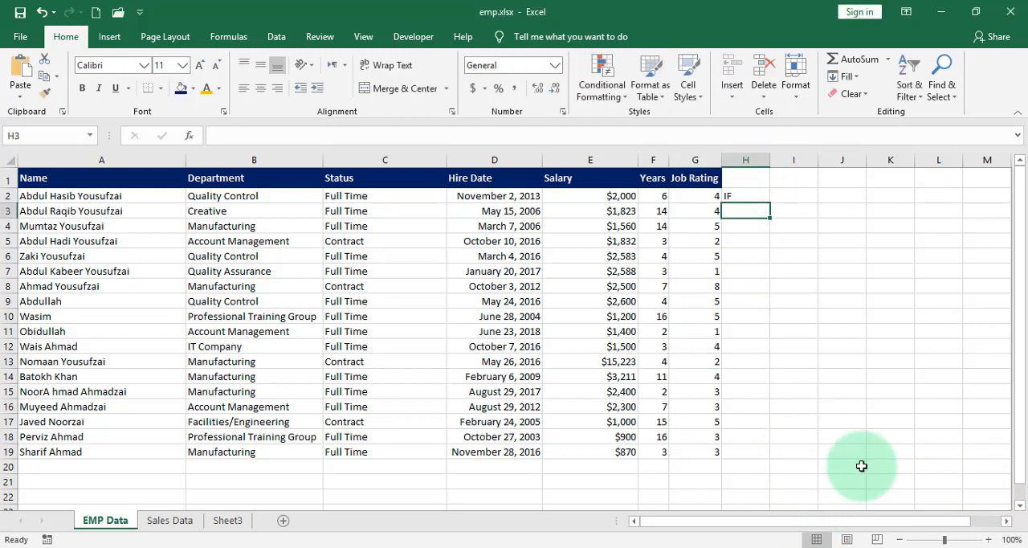
text(AND)
key(Return)
text(OR)
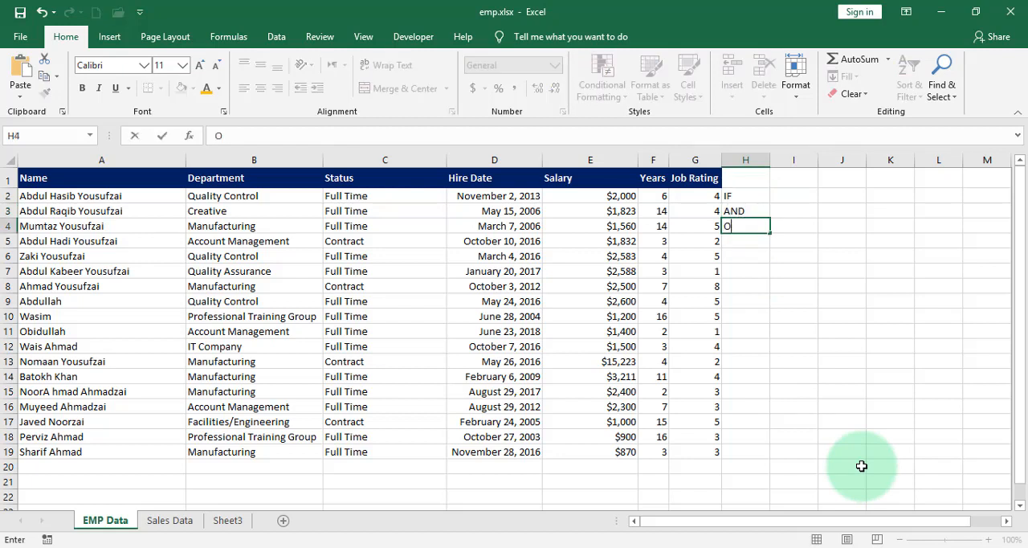
key(Return)
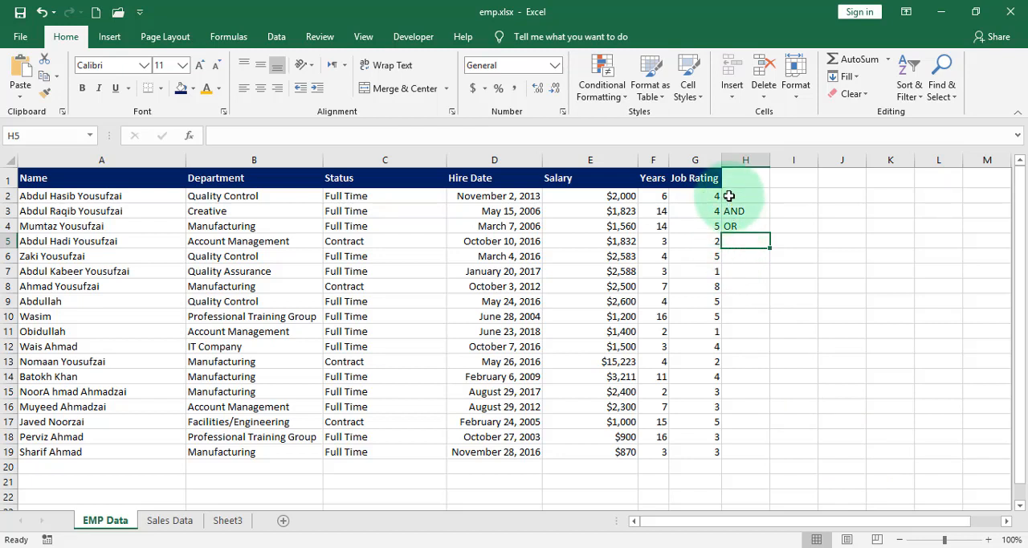
- Begin an IF formula in cell I2 whose logical test checks whether C2 equals "Full Time"
click(806, 198)
text(=if)
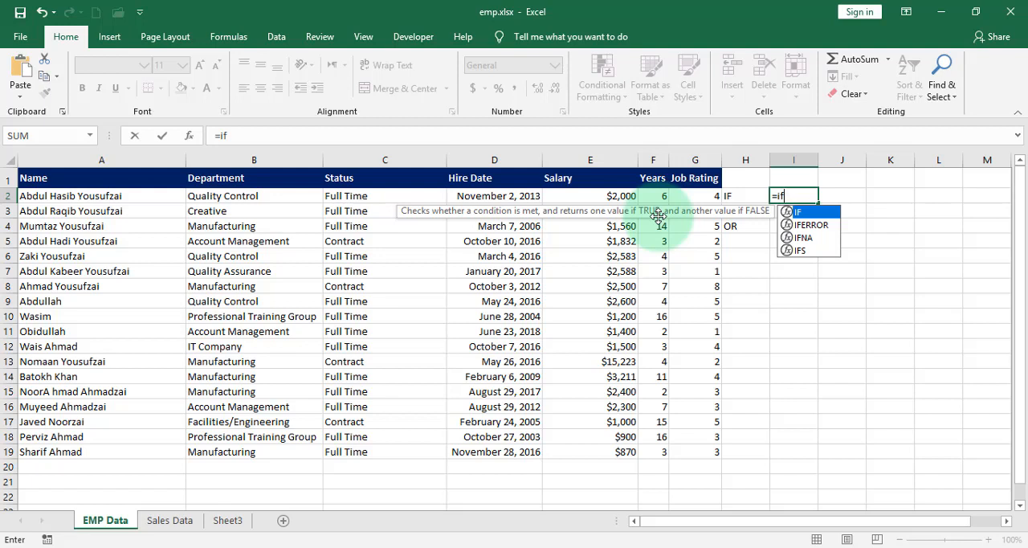
text(()
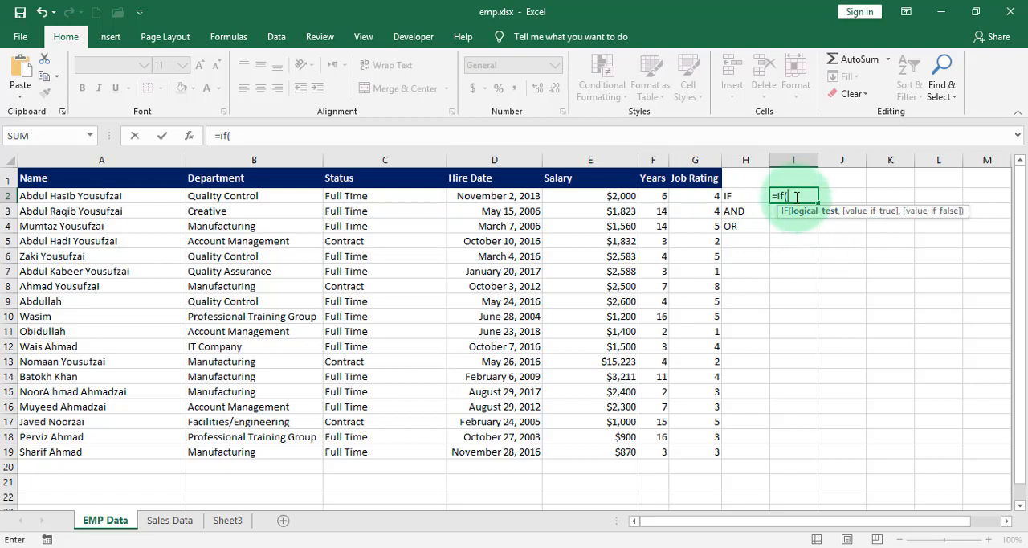
click(350, 195)
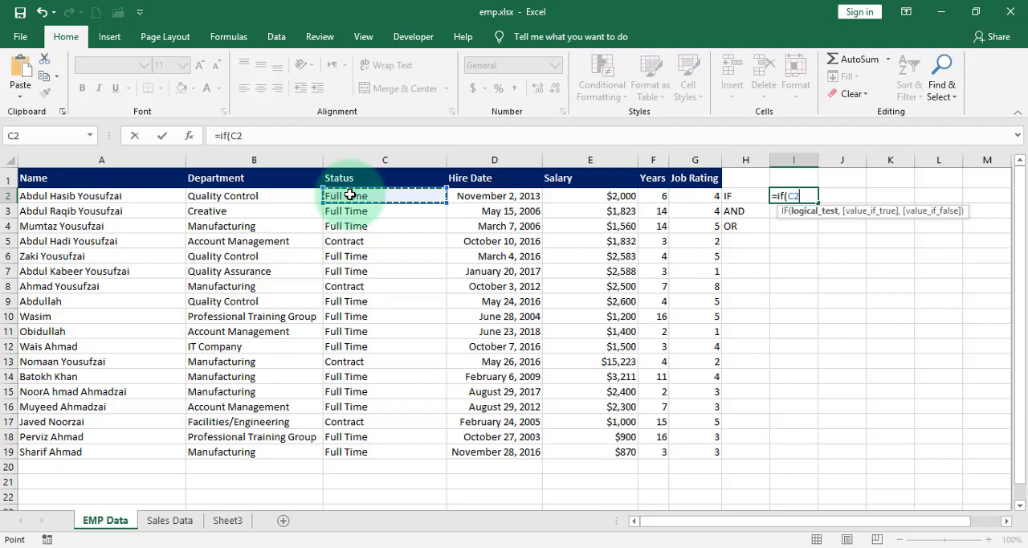
text(=)
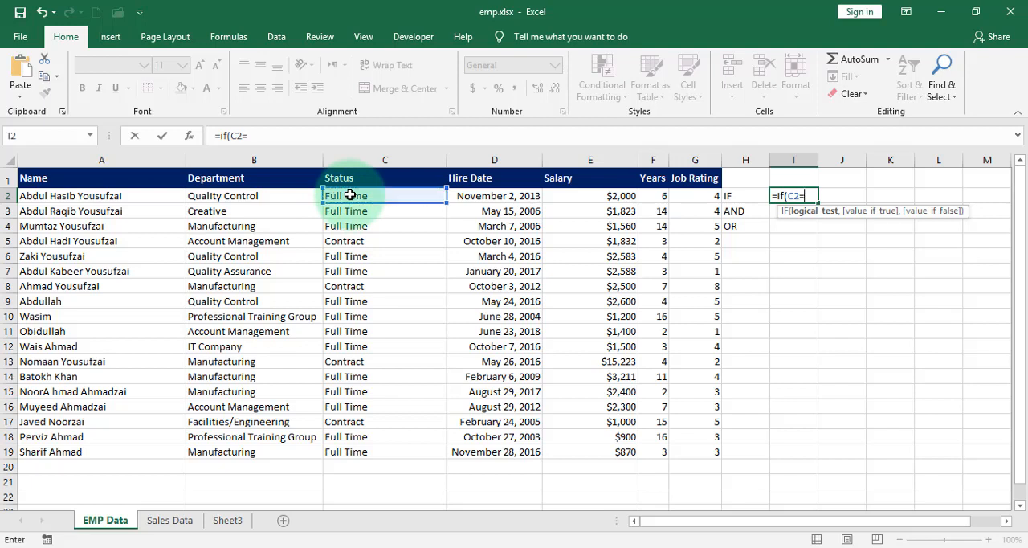
text("Full Time",)
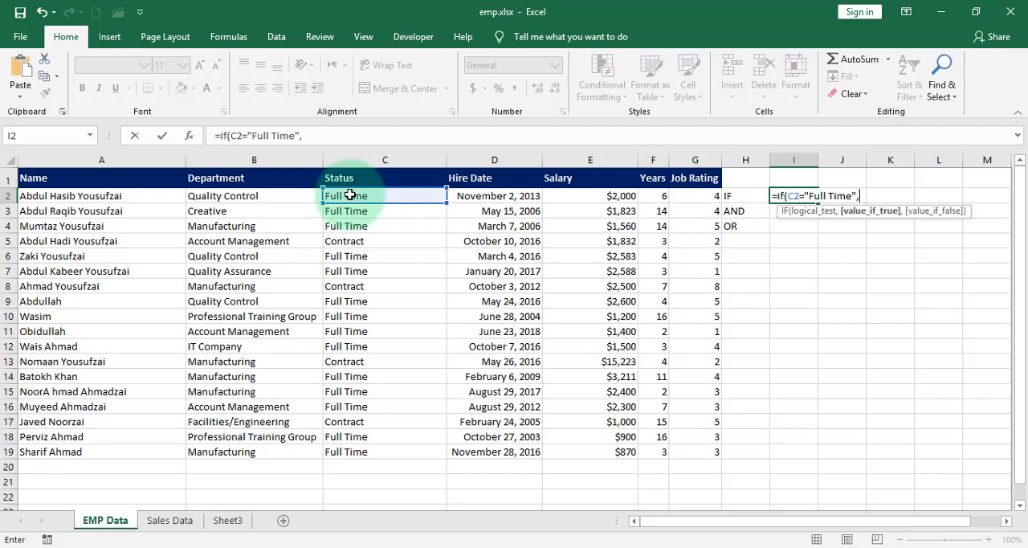
text("Good",")
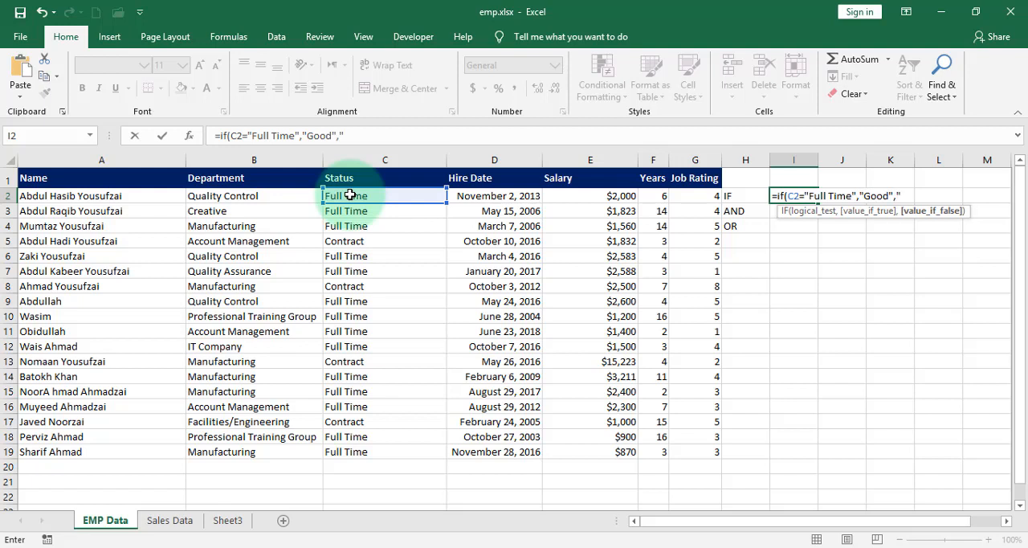
text(Not Good")
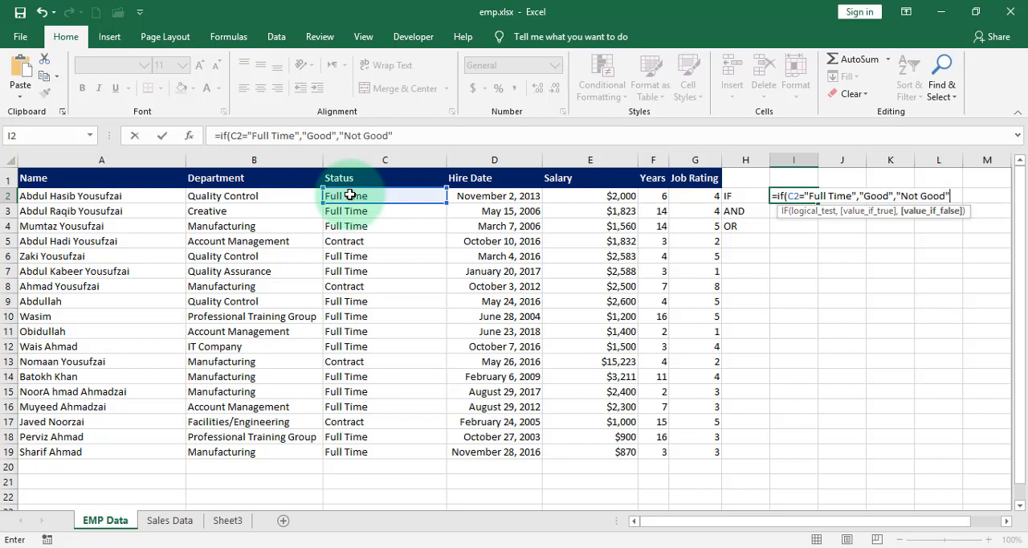
text())
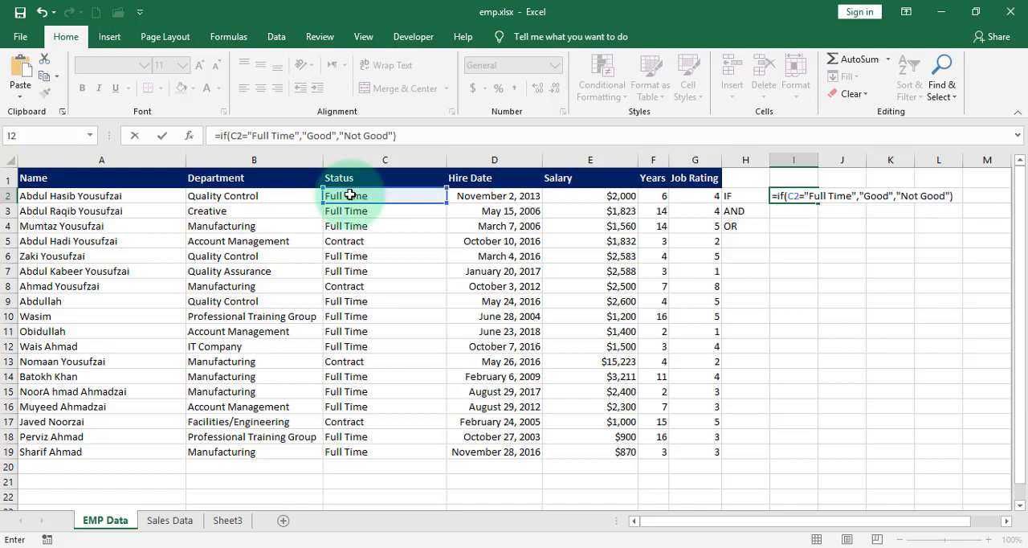
- Complete the I2 formula to return "Good" when the test is true and "Not Good" when it is false
key(Return)
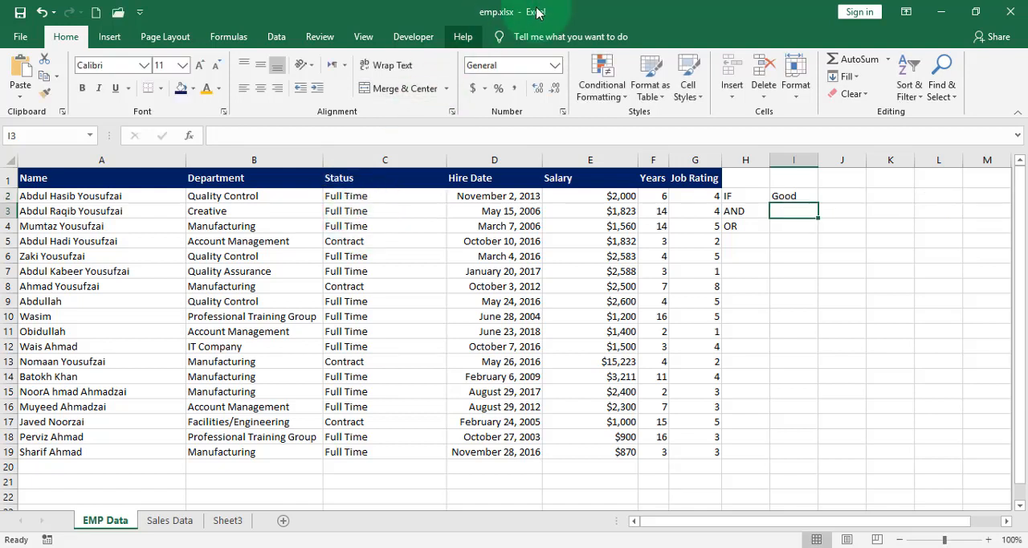
- Fill the IF formula from I2 down through I19 and check the formula and record in row 5
click(794, 197)
drag(821, 206, 828, 455)
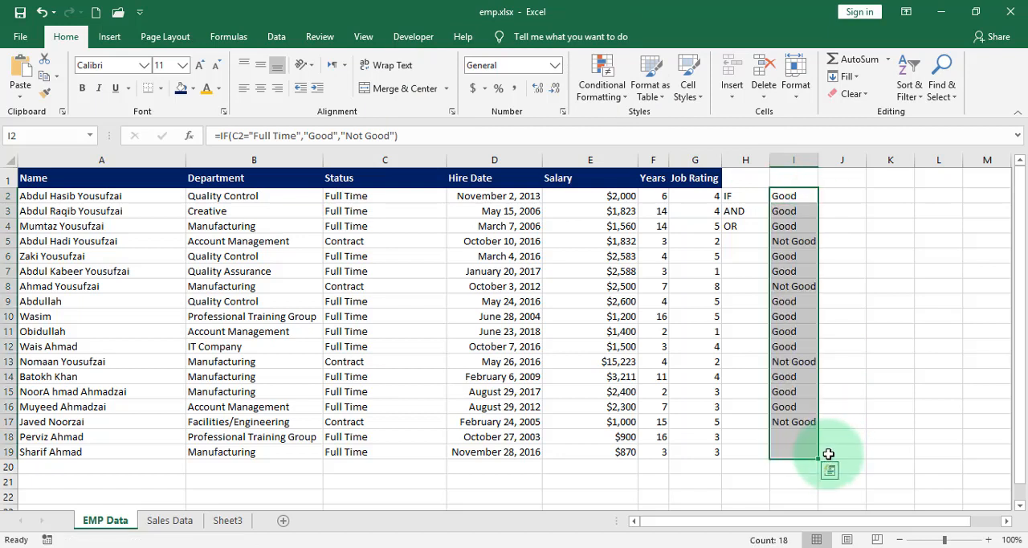
click(765, 294)
click(792, 240)
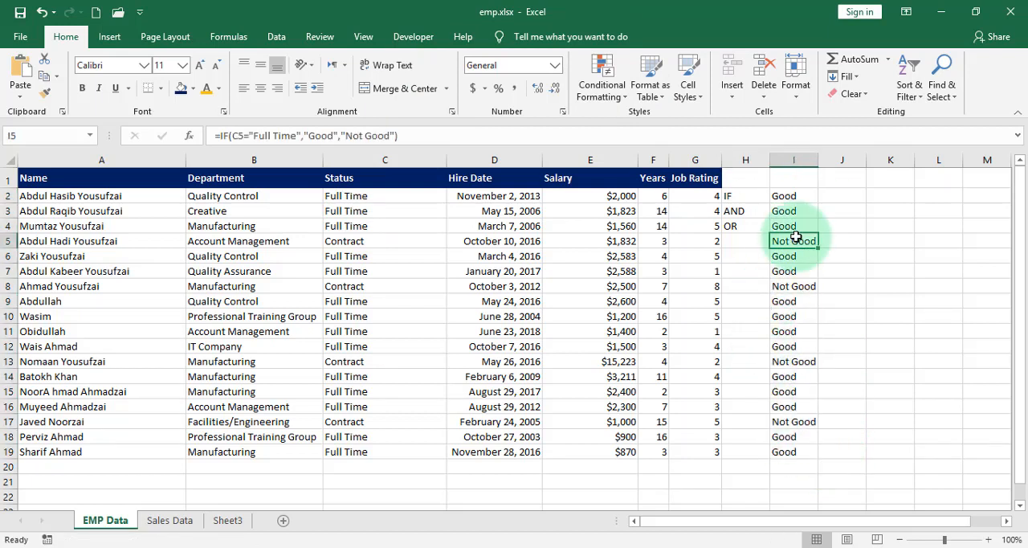
click(8, 241)
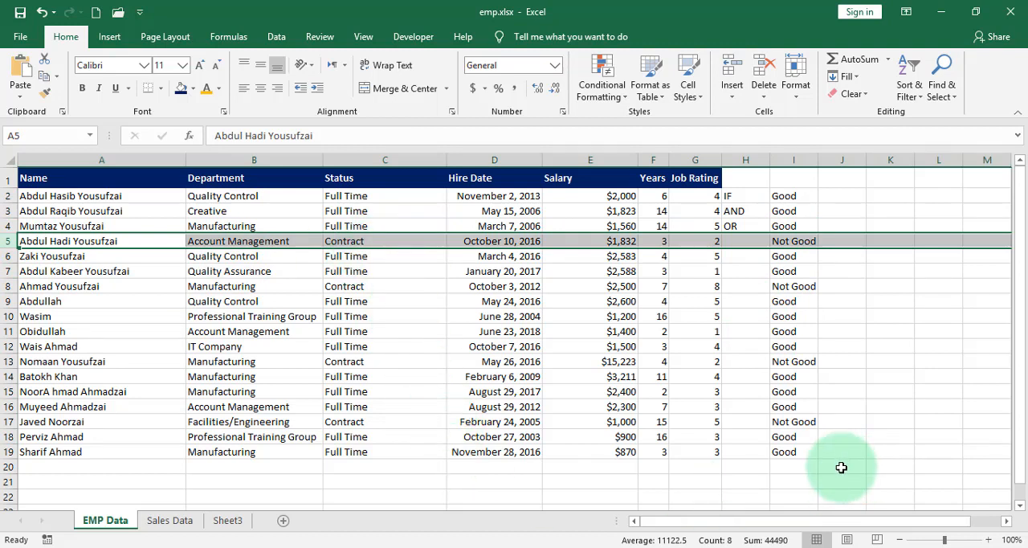
- Examine the logical test C2="Full Time" within the formula in I2 and discard any edit to it
click(792, 196)
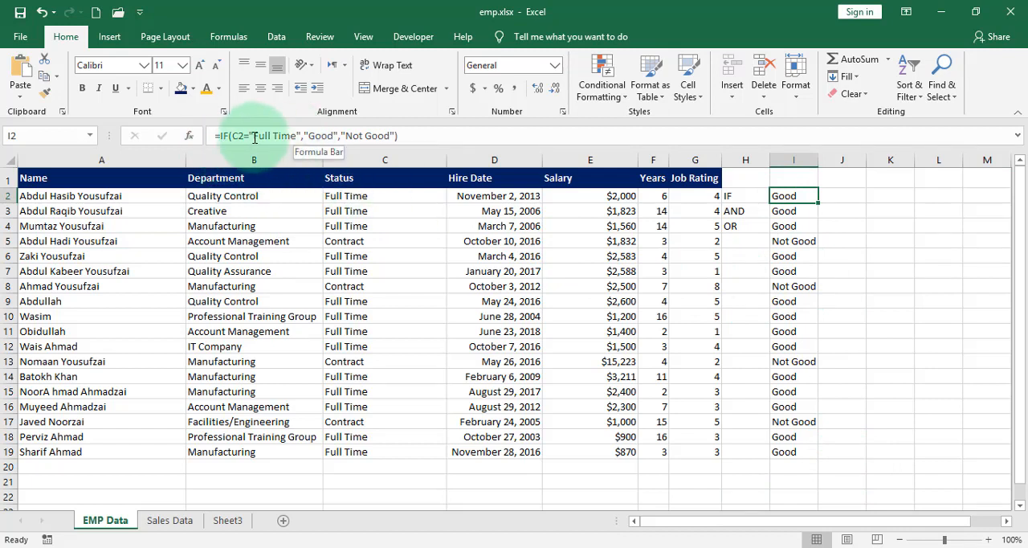
click(299, 136)
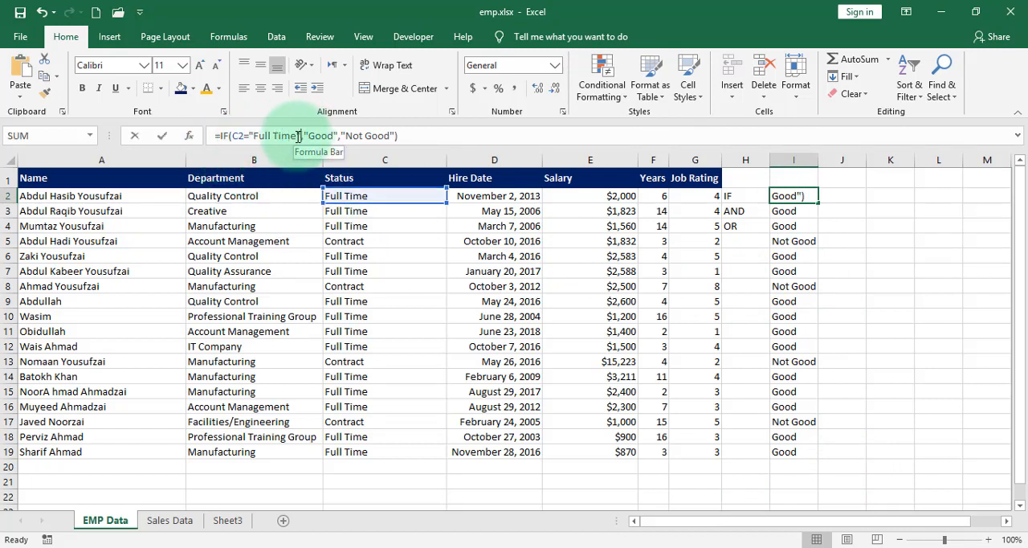
drag(299, 136, 232, 138)
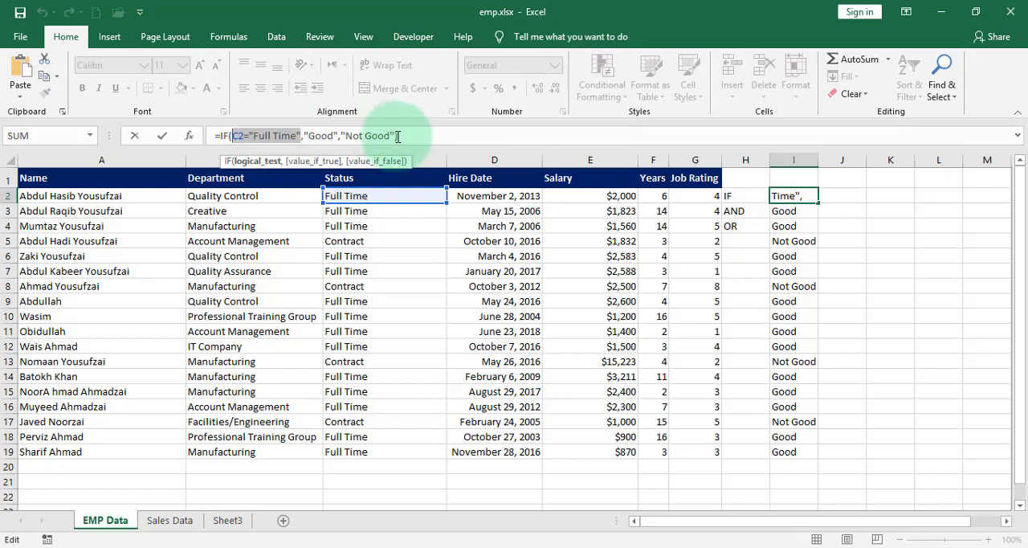
click(378, 331)
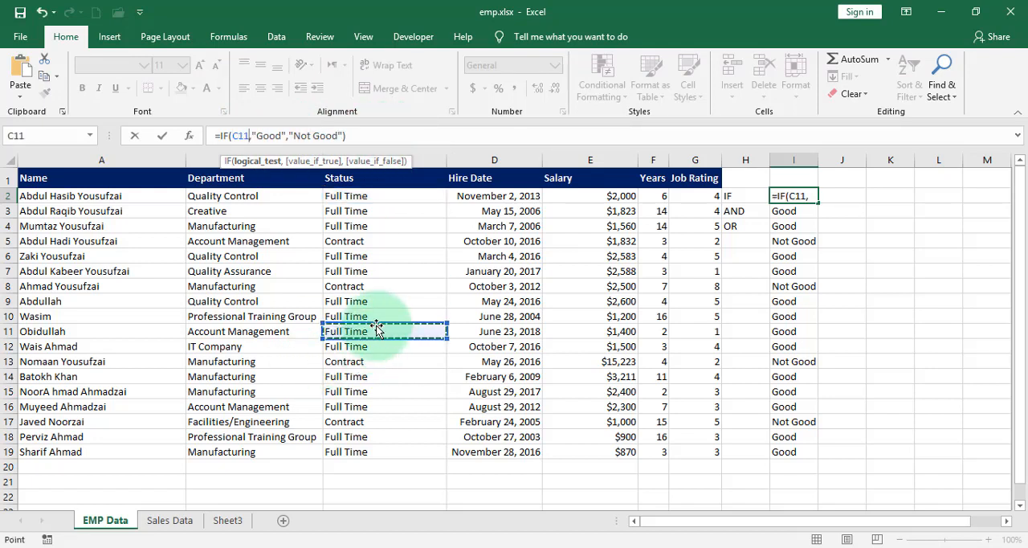
key(Escape)
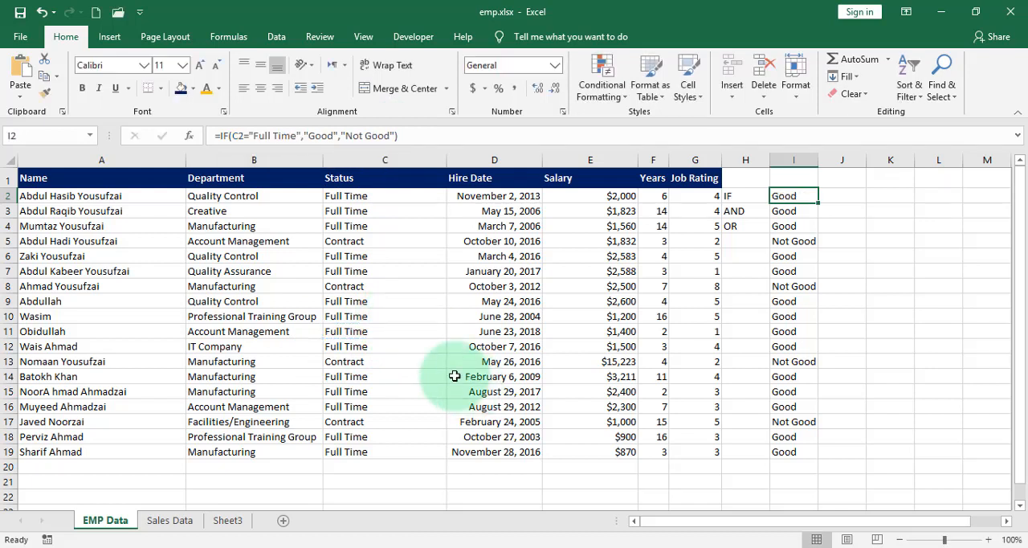
- Change the employee status in cell C11 to Part Time
double_click(343, 331)
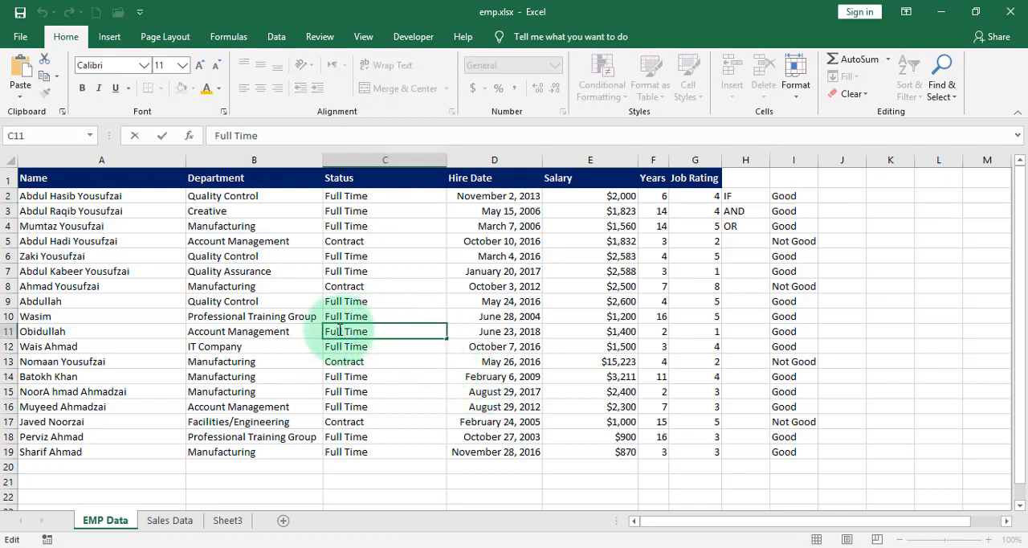
double_click(340, 330)
text(Part)
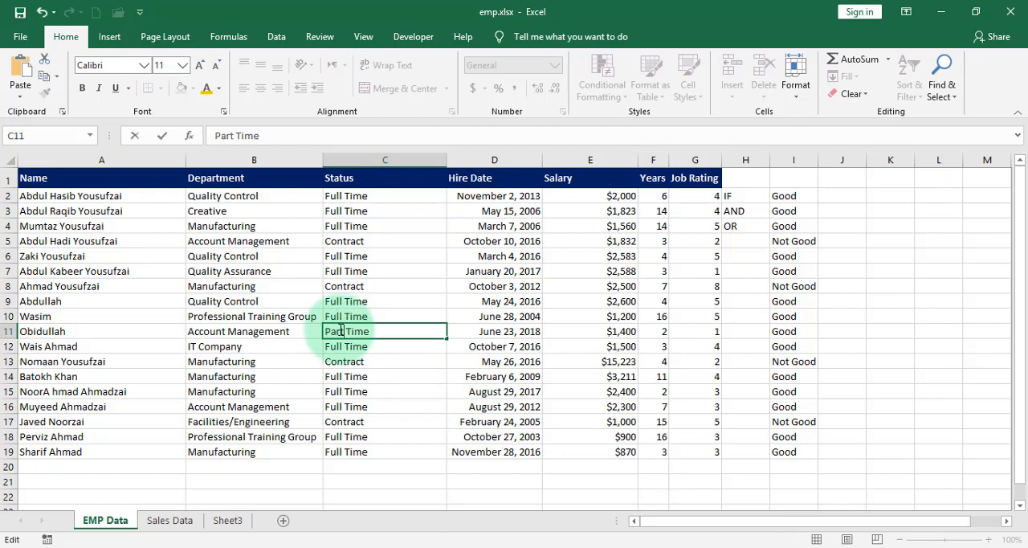
click(415, 424)
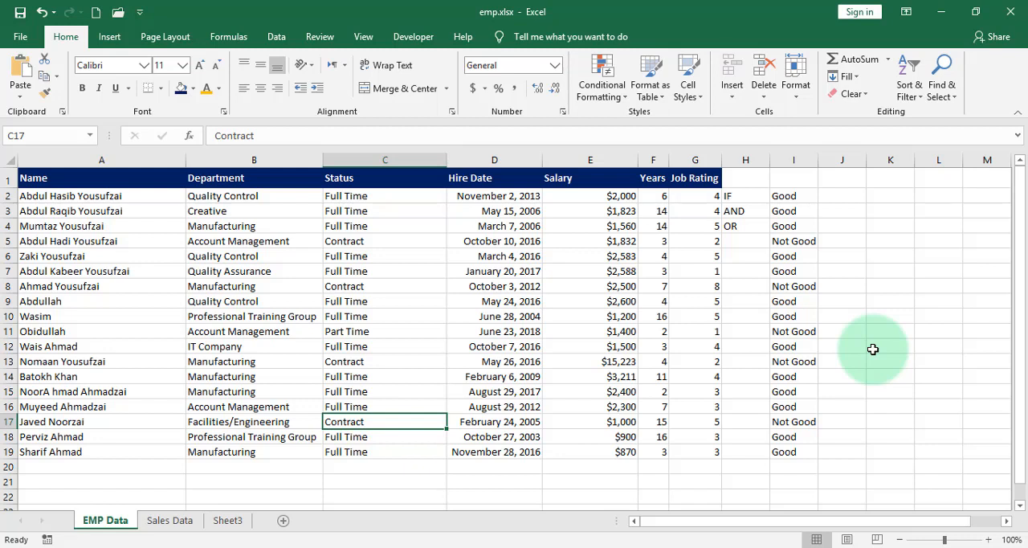
- Begin an IF formula with a nested AND in cell J2, using C2="Full Time" as the first condition
click(832, 197)
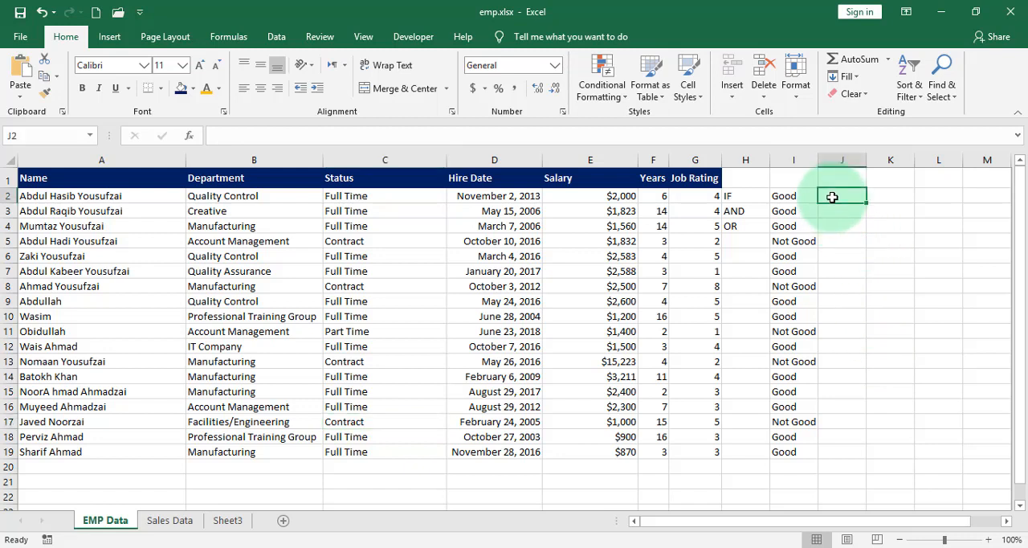
text(=if)
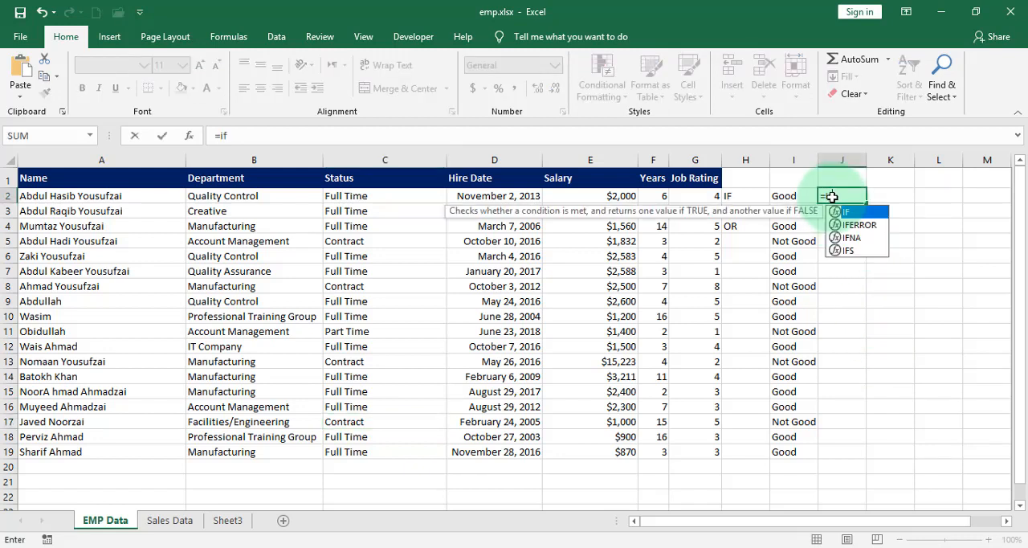
text((and)
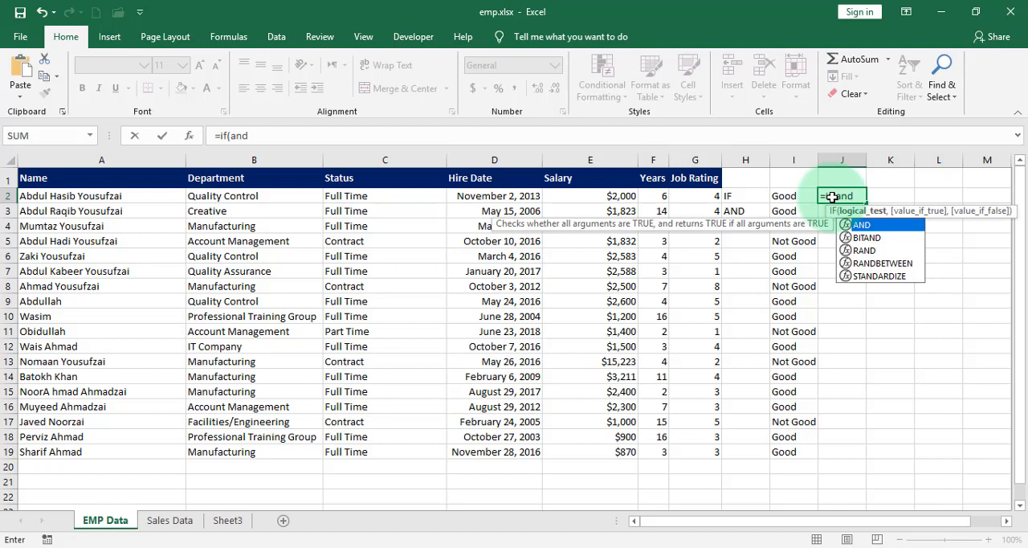
text(()
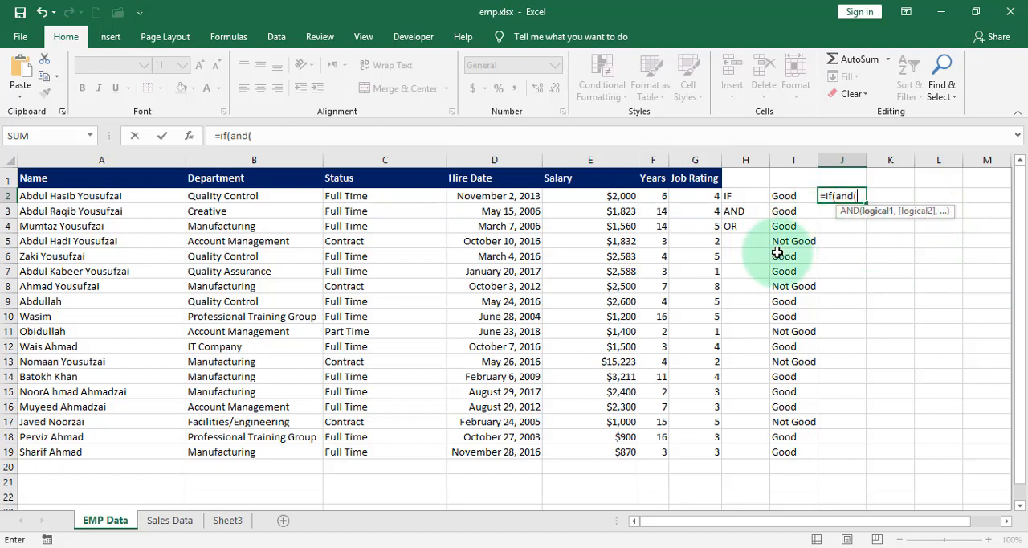
click(346, 197)
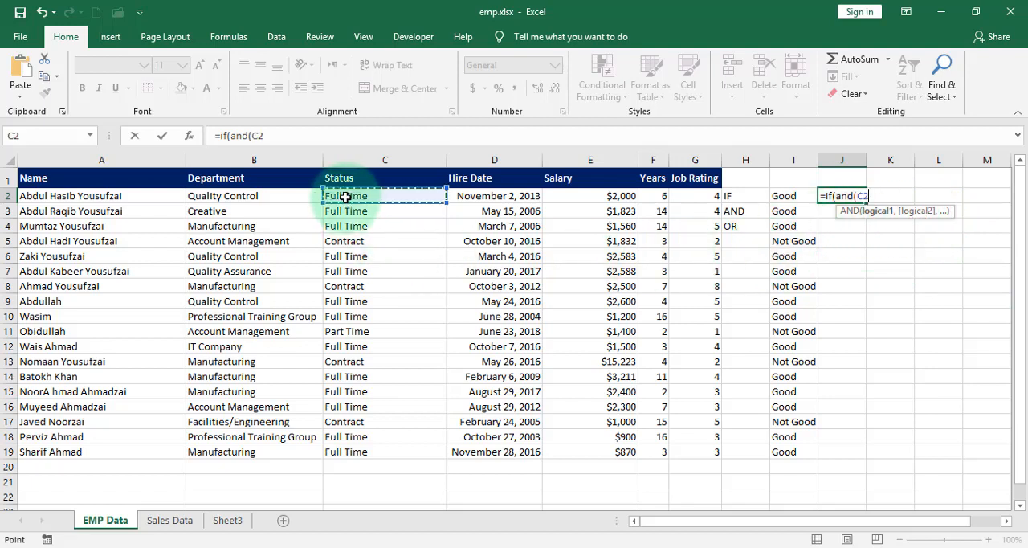
text(="Full)
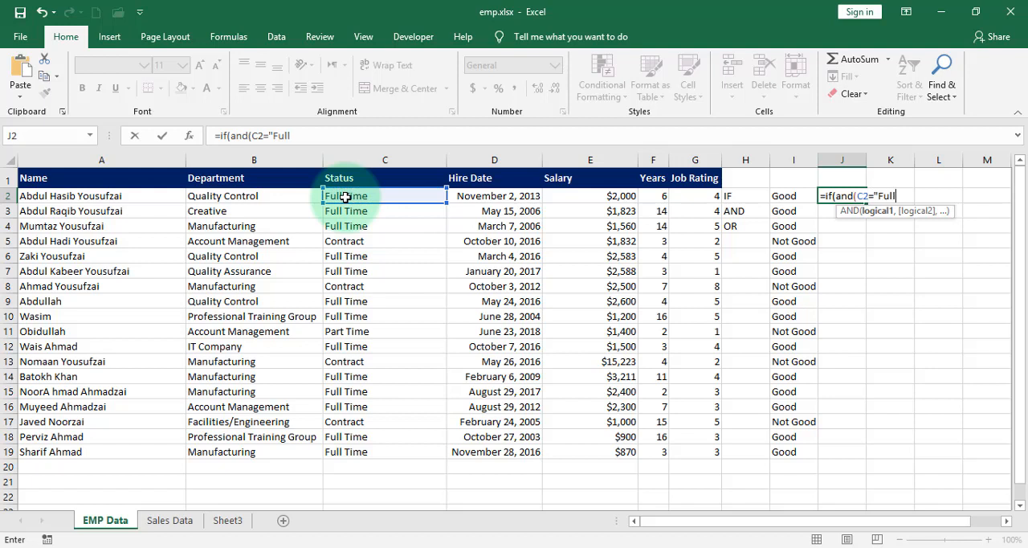
text( Time",)
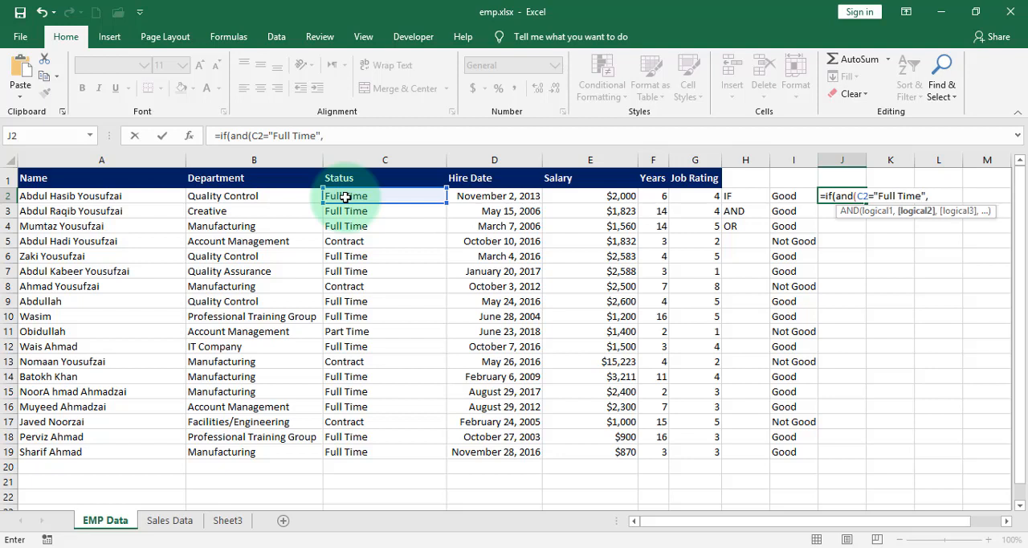
- Add G2=4 as the second AND condition in the J2 formula and close the AND function
click(694, 196)
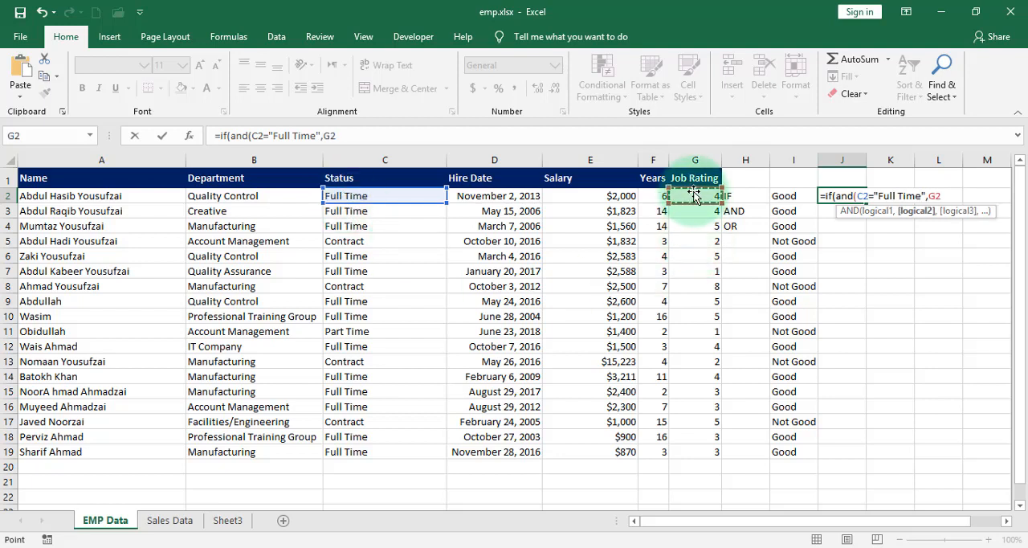
text(=)
text(4)
text(,)
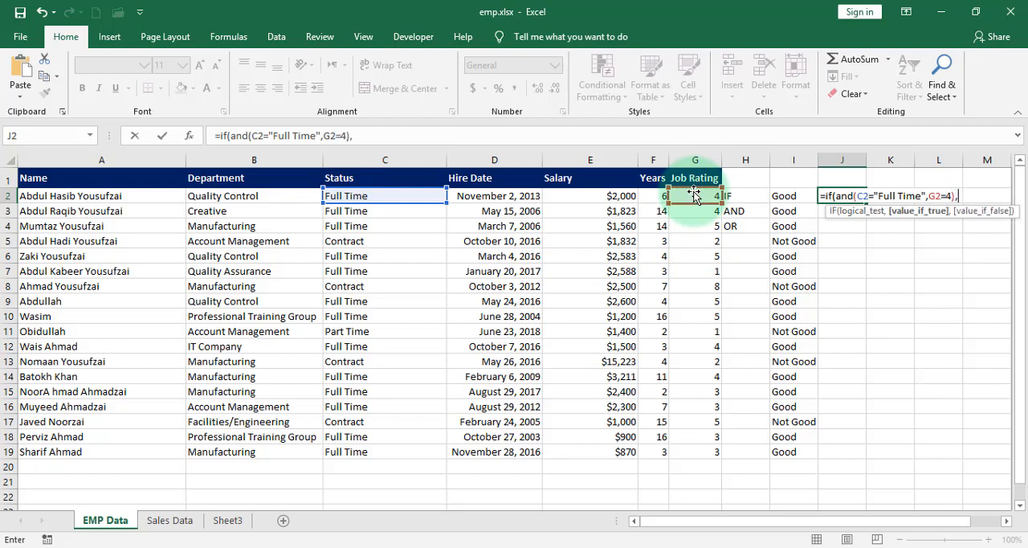
text(")
text(Good)
- Complete the J2 formula with "Good" as the true result and "Not Good" as the false result
text(,"Not)
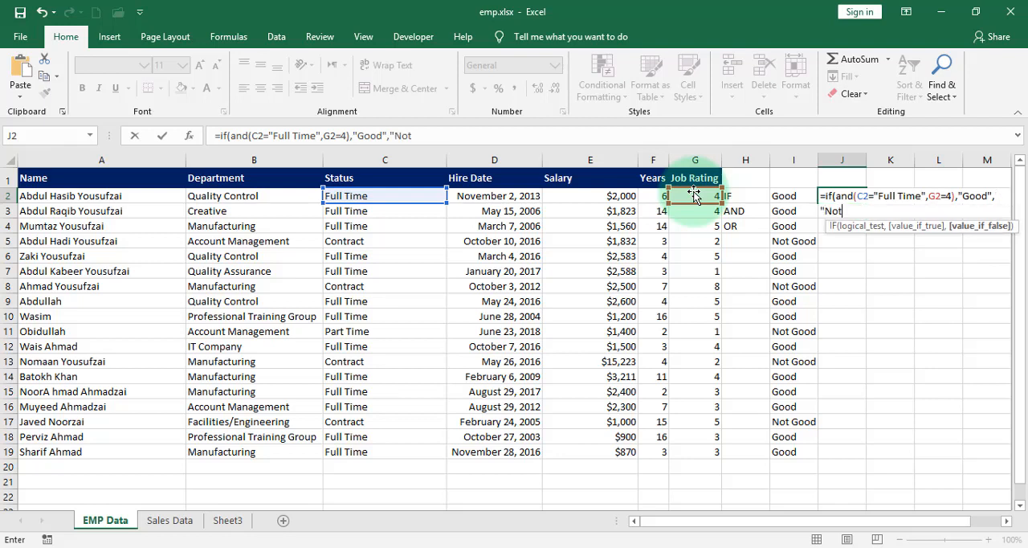
text( Good"))
key(Return)
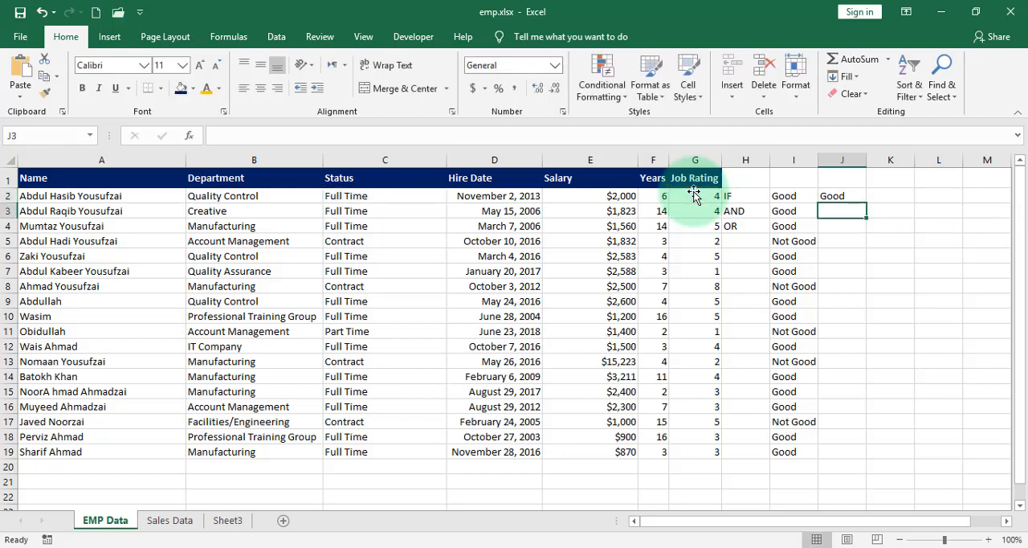
- Copy the IF/AND formula from J2 down column J through J19
click(859, 198)
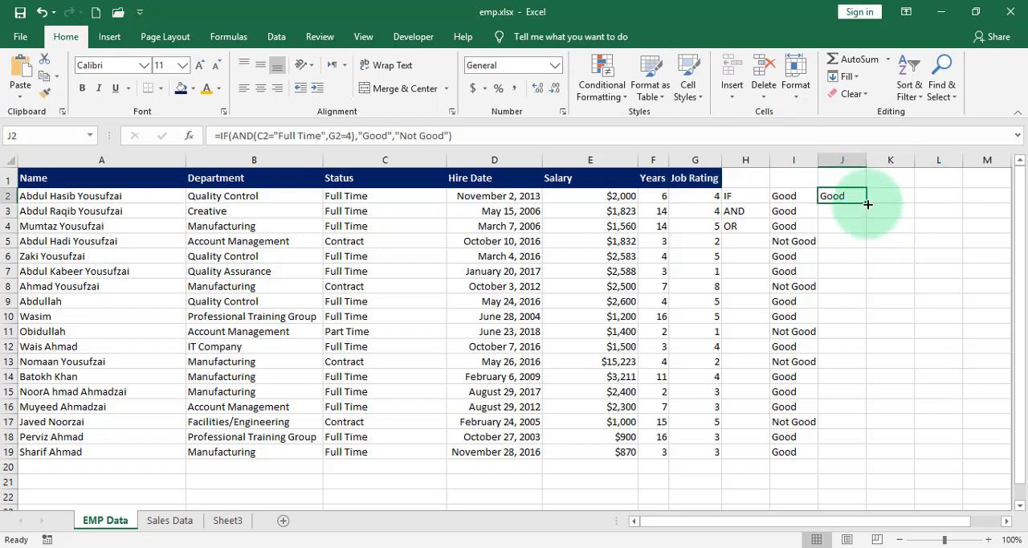
drag(867, 204, 858, 454)
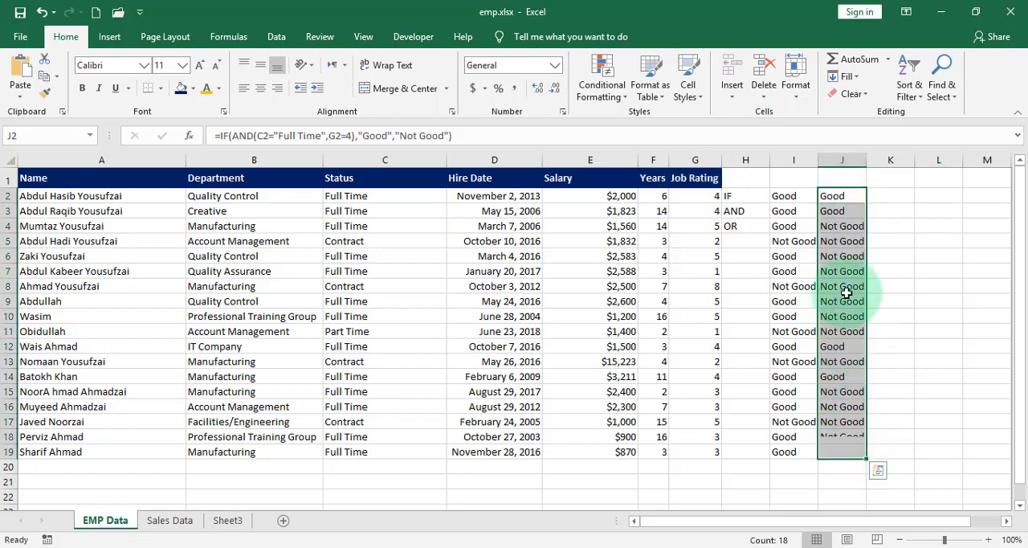
- Compare the IF/AND results in column J with the IF results, employee status and job rating in rows 2 to 11
click(833, 231)
click(796, 228)
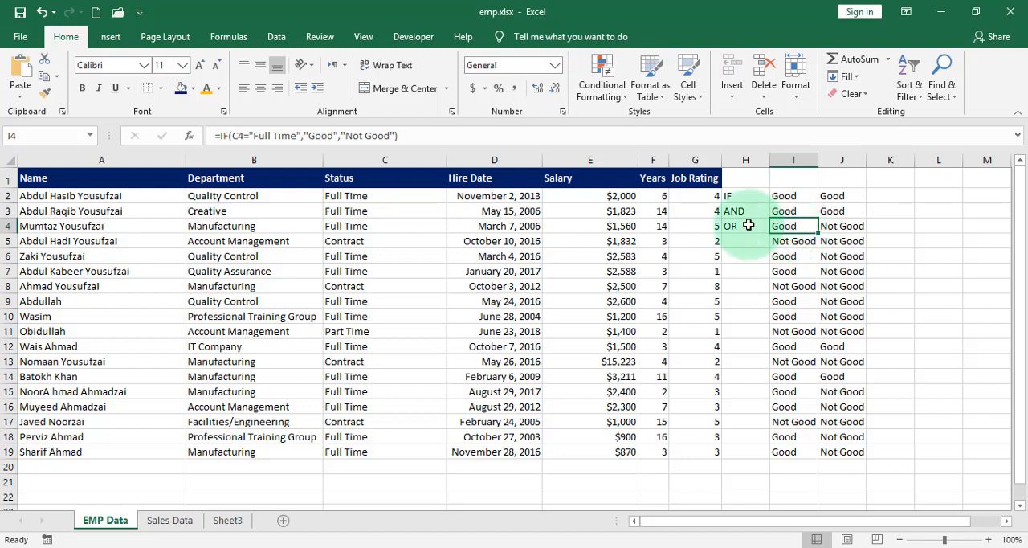
drag(714, 199, 713, 207)
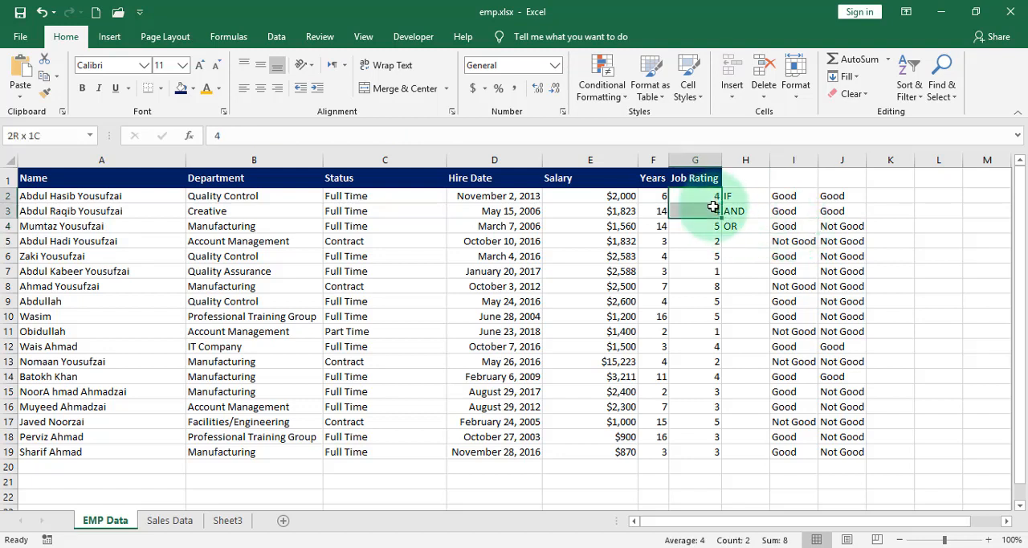
click(831, 227)
click(715, 226)
drag(567, 227, 384, 227)
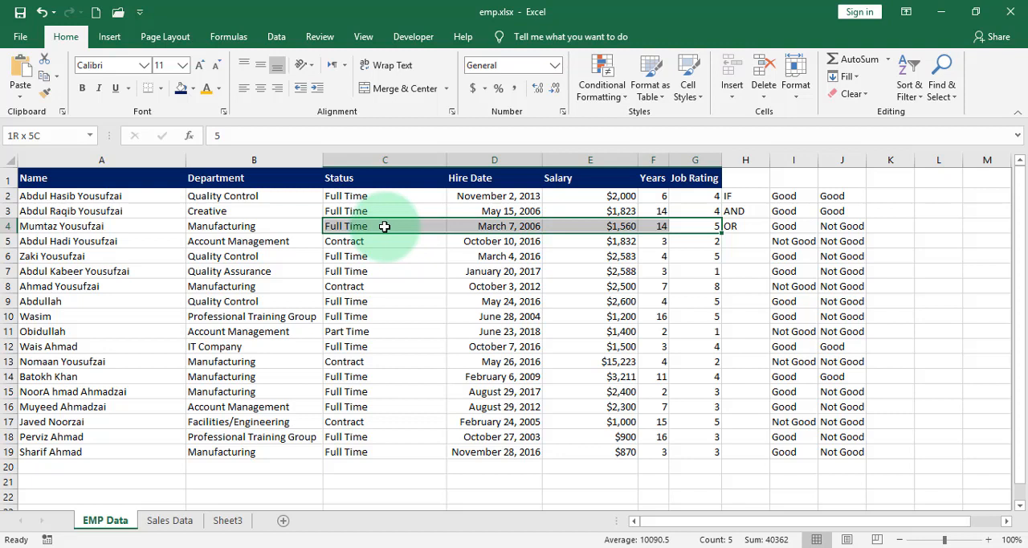
click(838, 240)
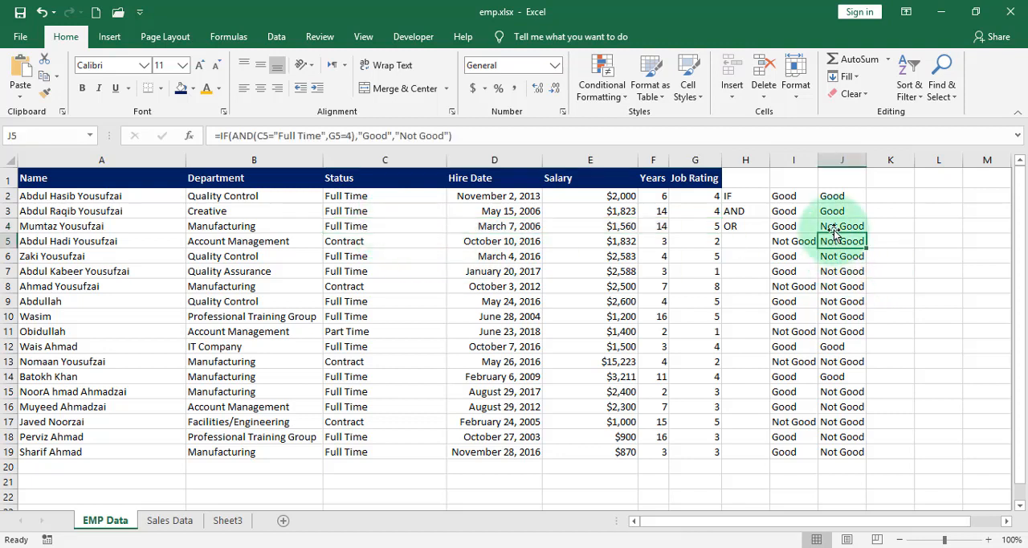
drag(833, 230, 839, 324)
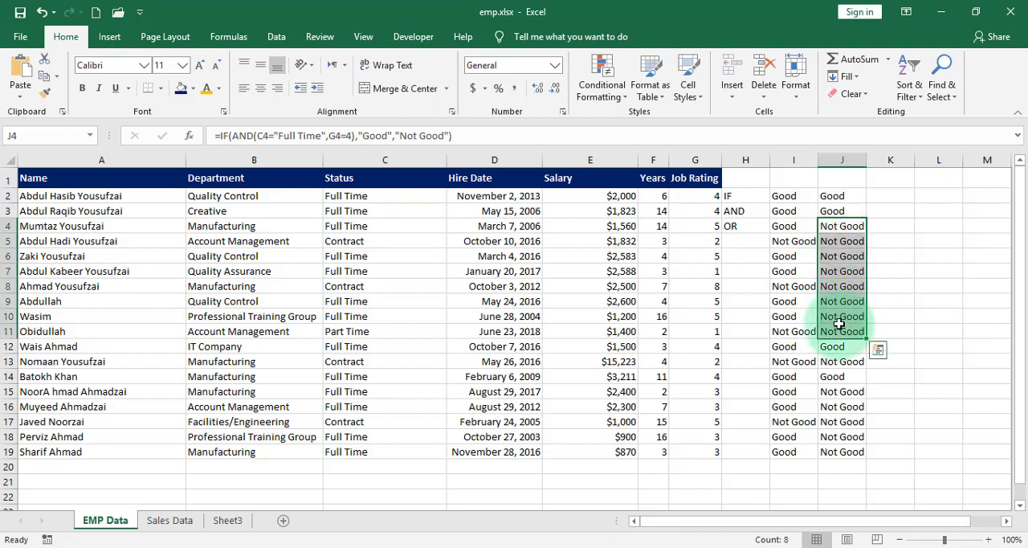
click(787, 257)
drag(839, 256, 387, 276)
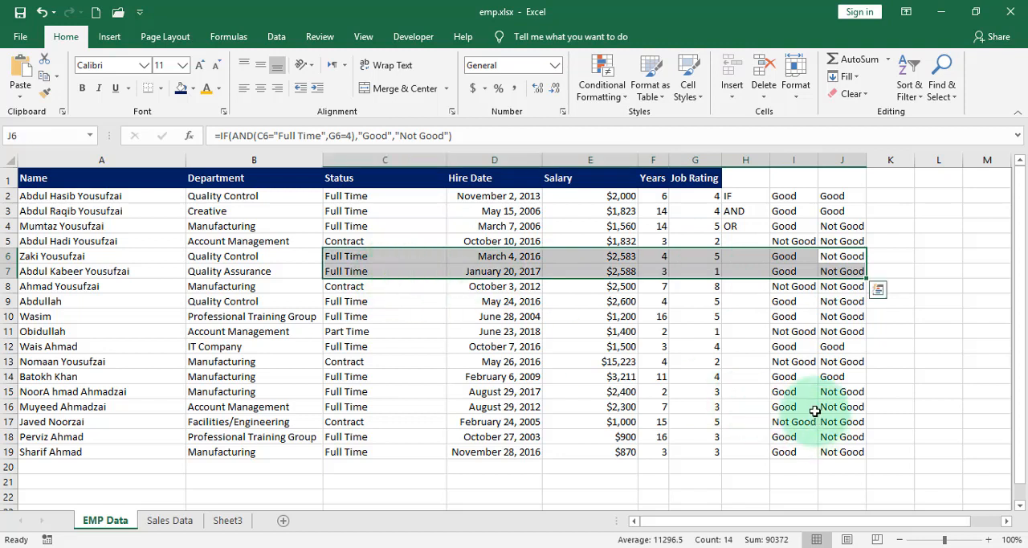
click(747, 210)
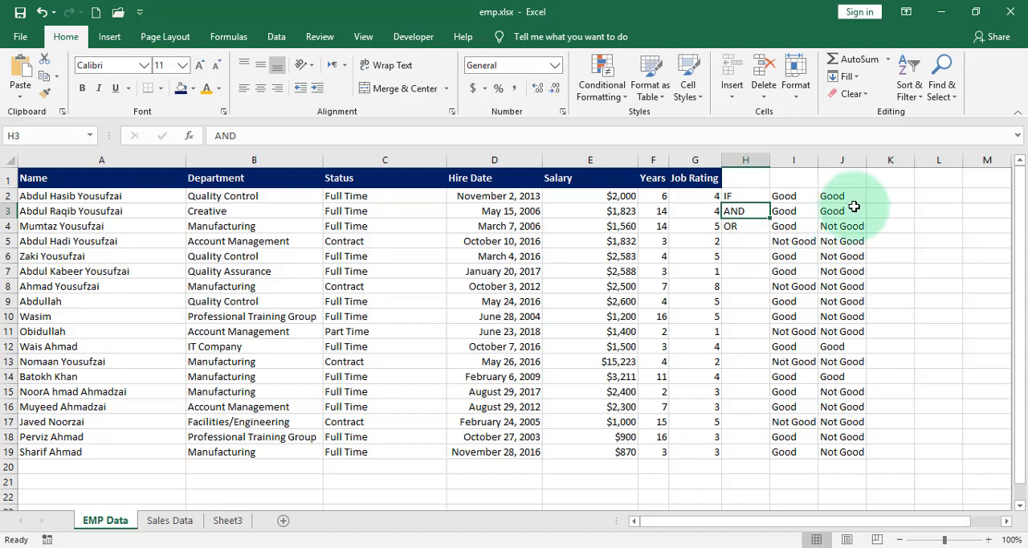
- Begin an IF formula with a nested OR in cell K2, using C2="Full Time" as the first condition
click(880, 197)
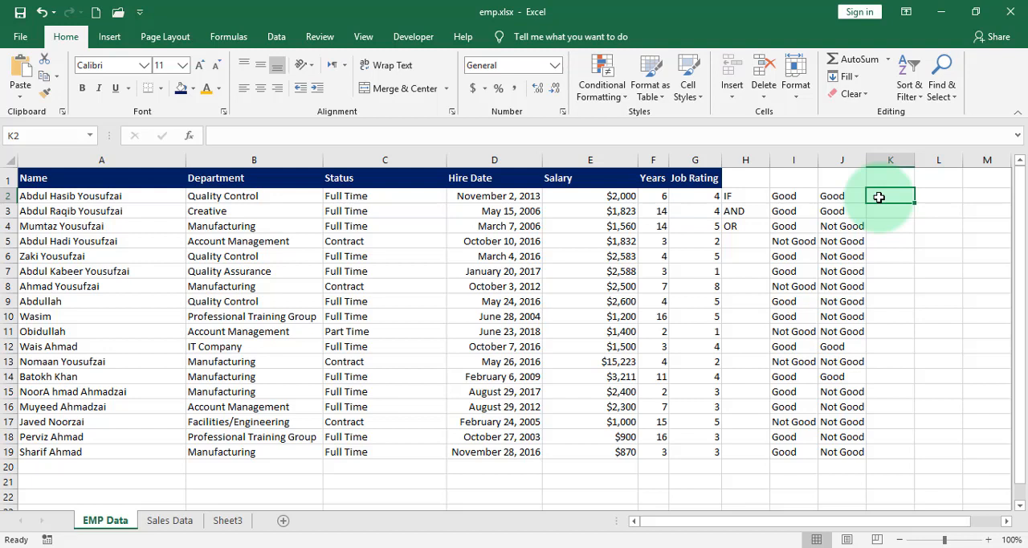
text(=if)
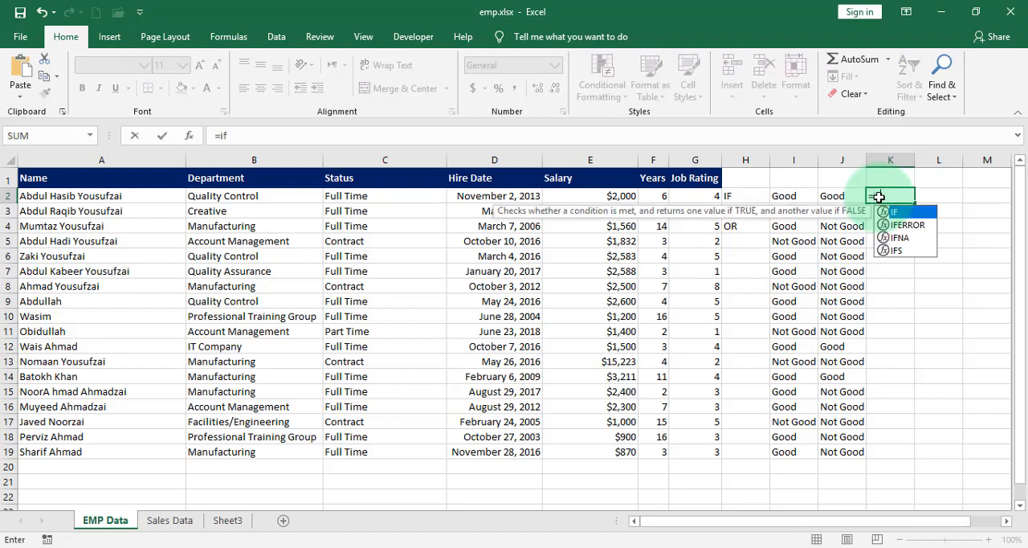
text((or)
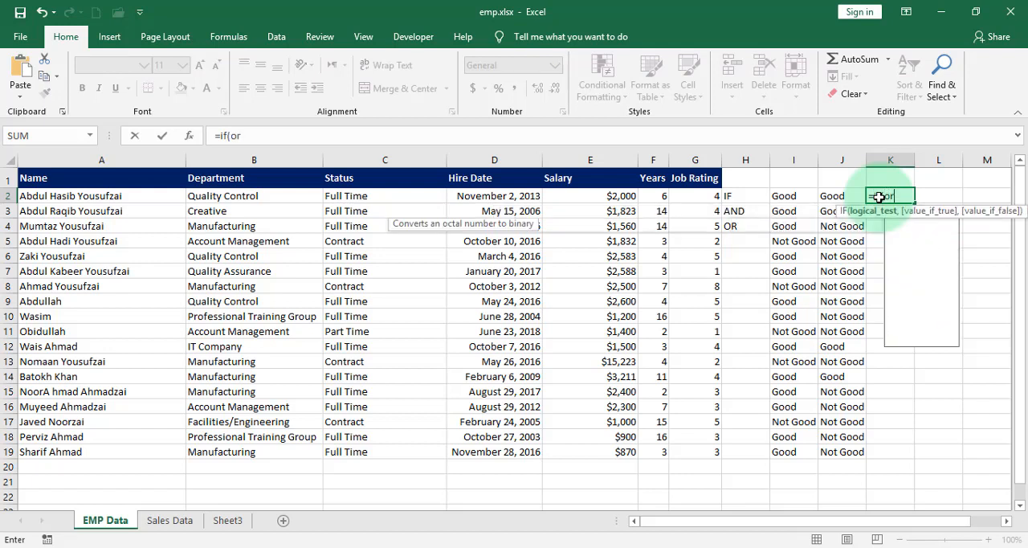
text(()
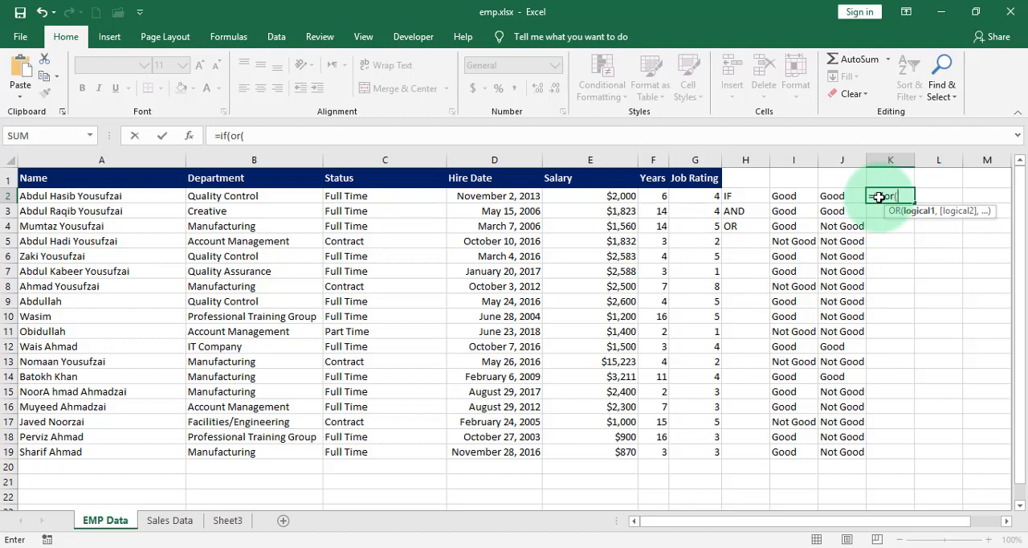
click(374, 196)
text(=)
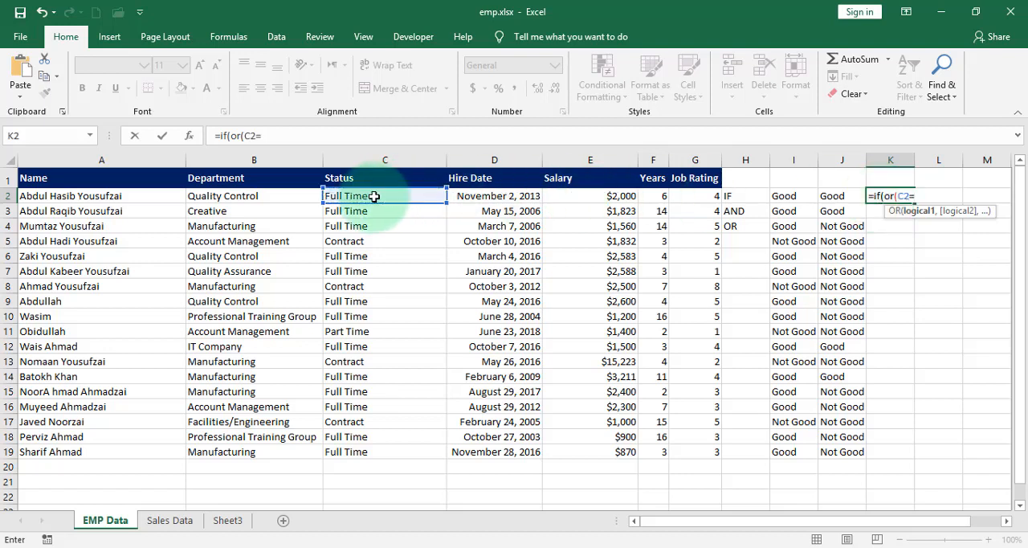
text("Full Time")
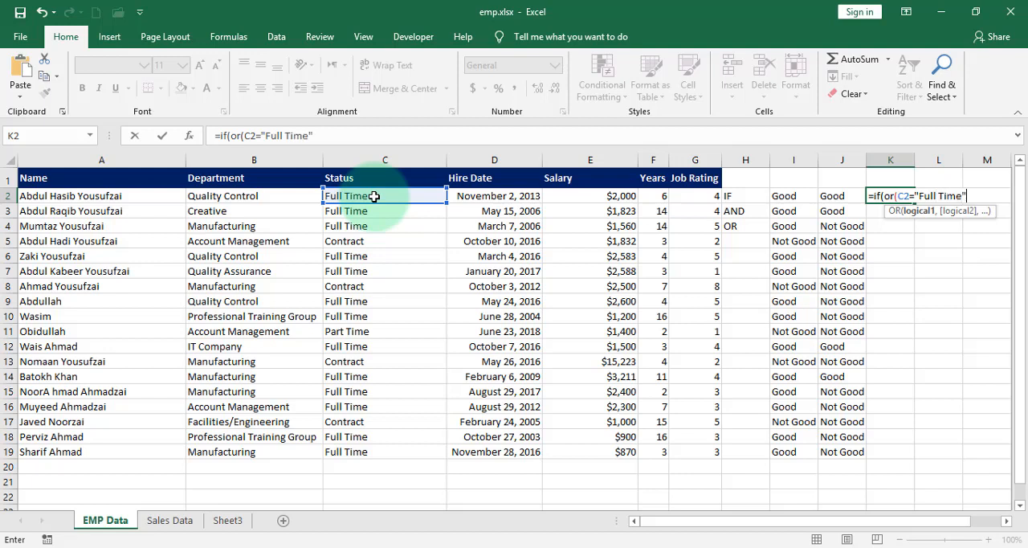
text(,)
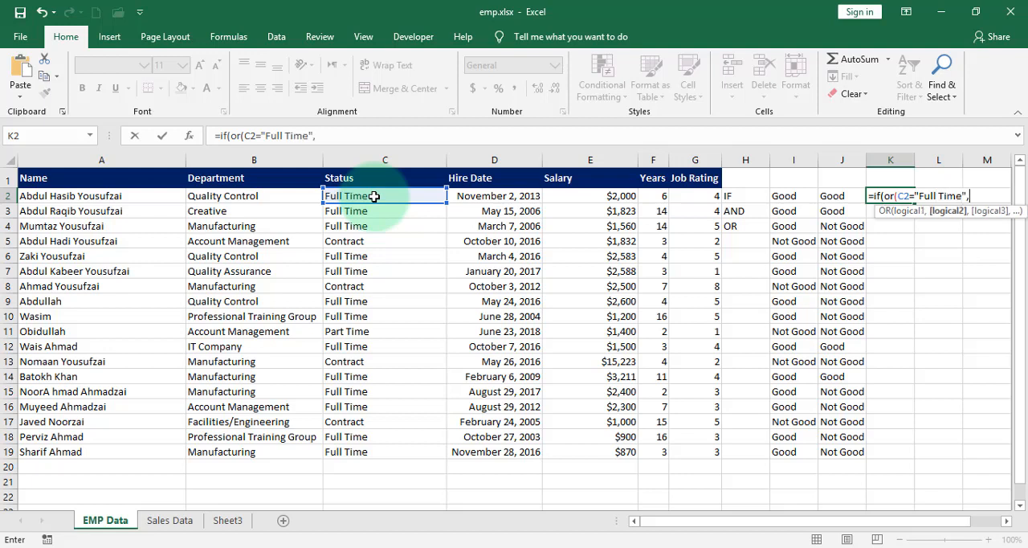
- Add G2=4 as the second OR condition in the K2 formula and close the OR function
click(701, 196)
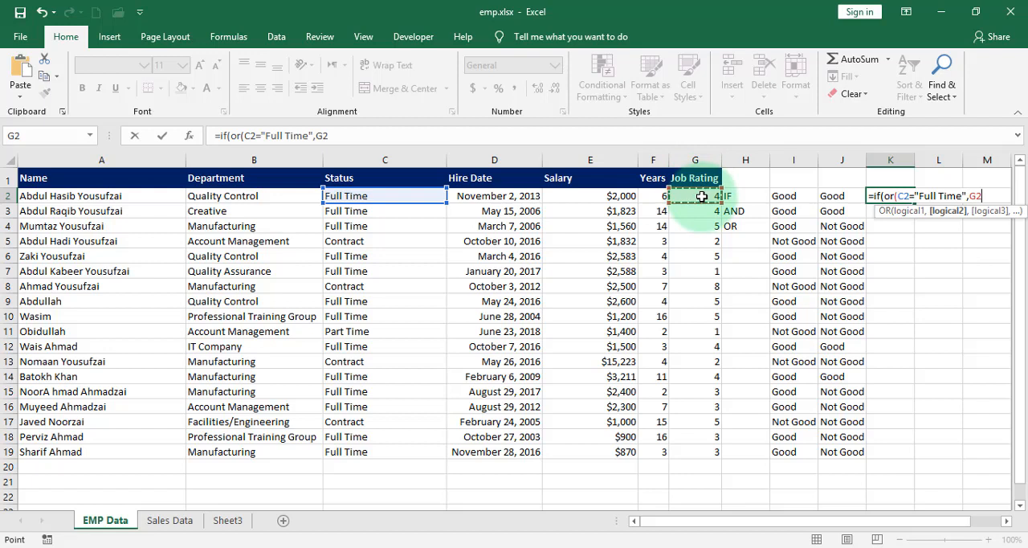
text(=4),)
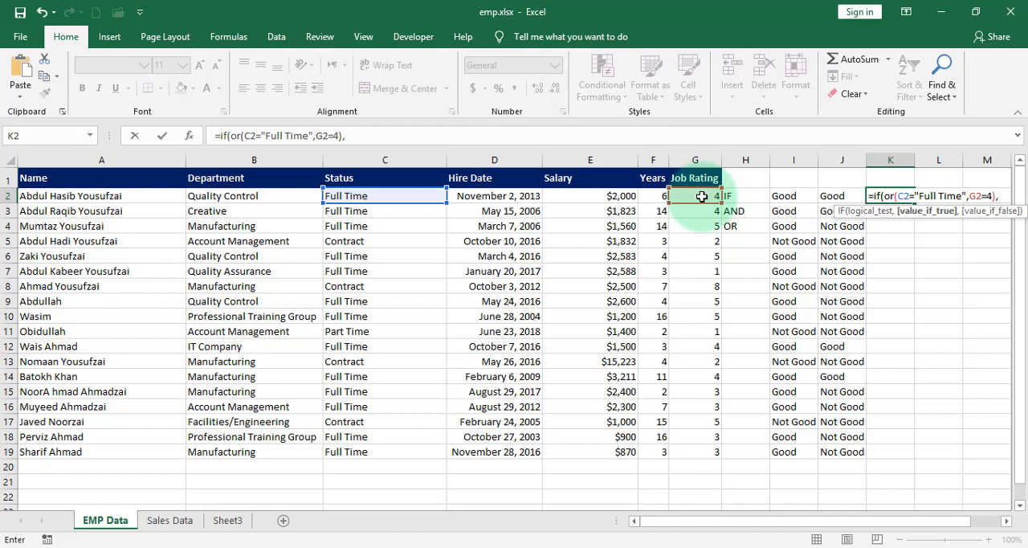
- Complete the K2 formula with "Good" as the true result and "Not Good" as the false result
text("Good")
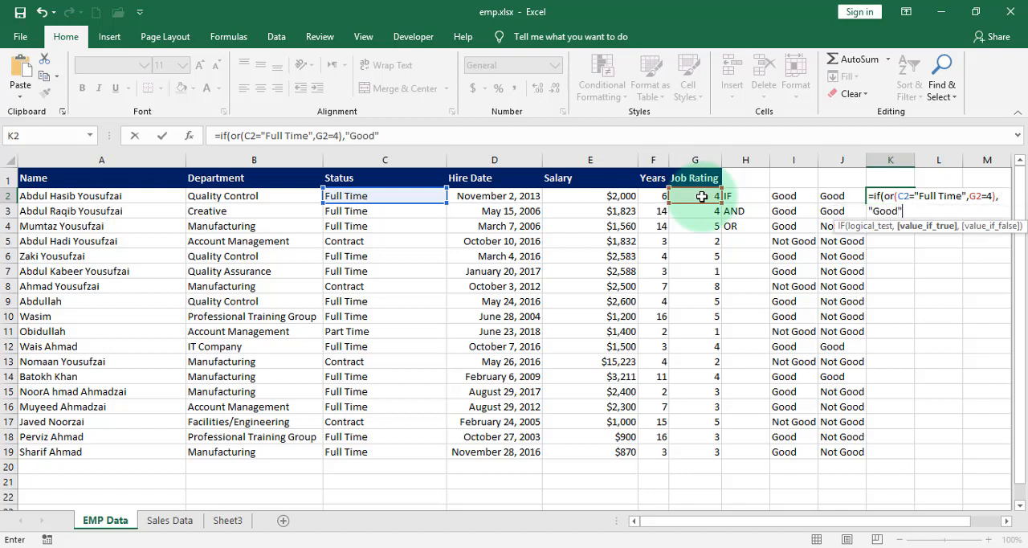
text(,")
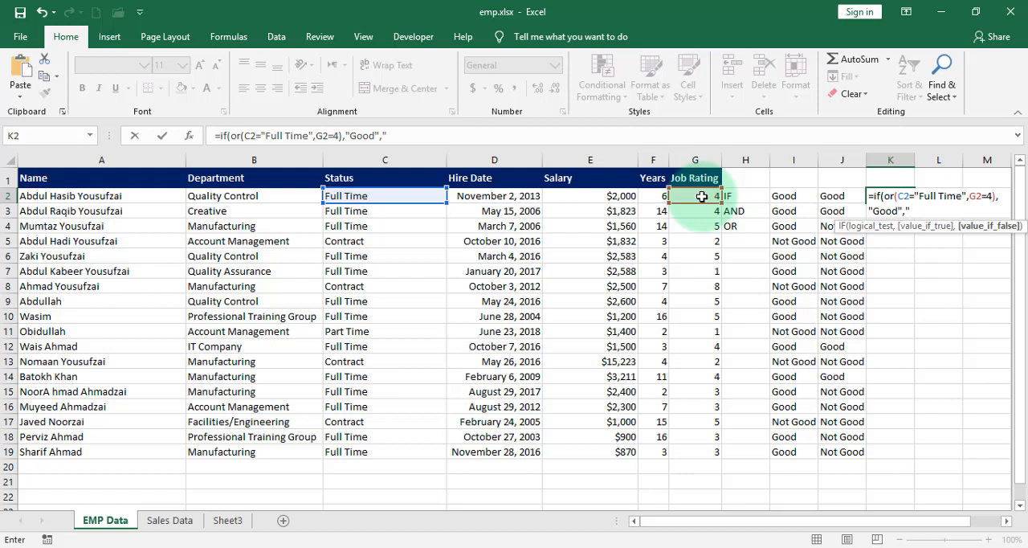
text(Not Good"))
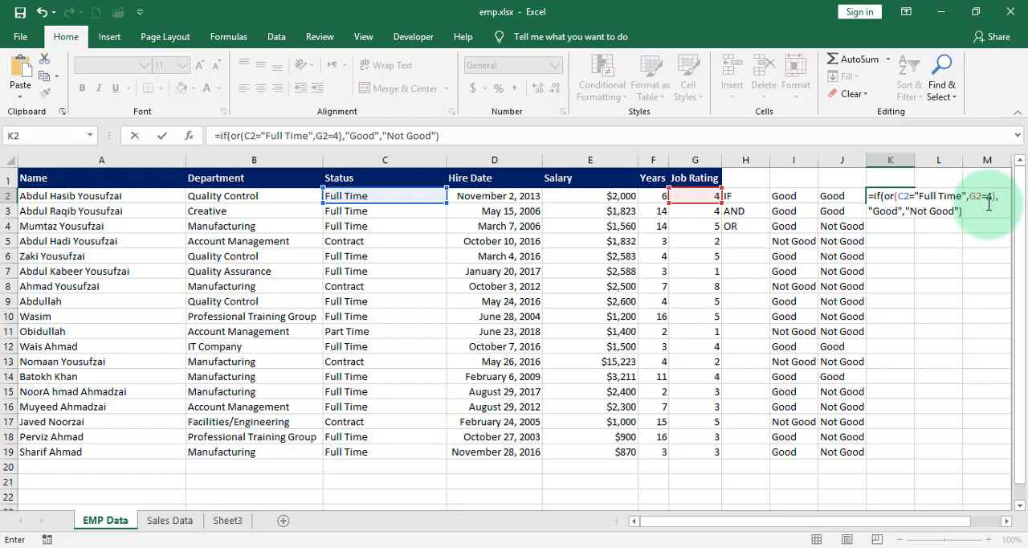
key(Return)
- Copy the IF/OR formula from K2 down column K through K19
click(906, 200)
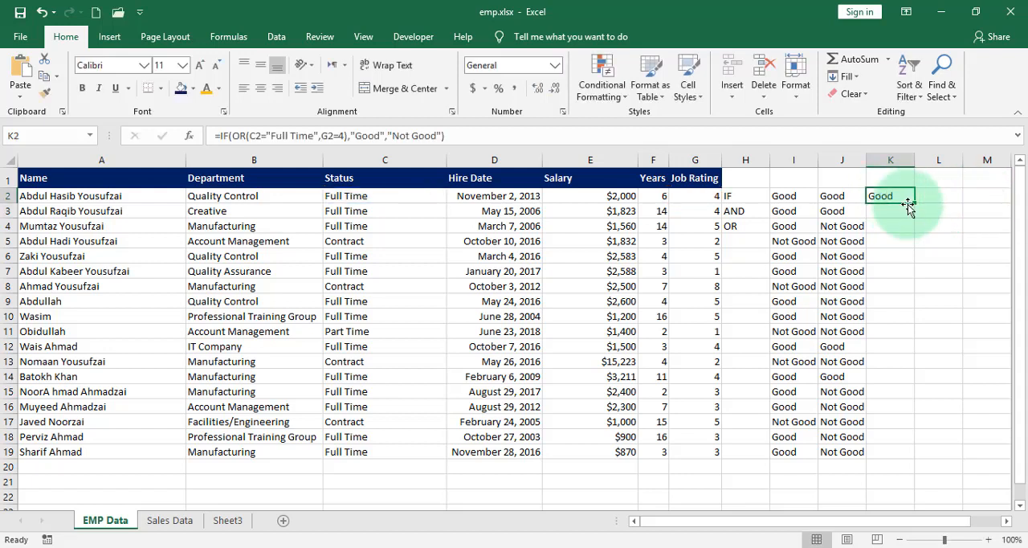
drag(912, 203, 932, 451)
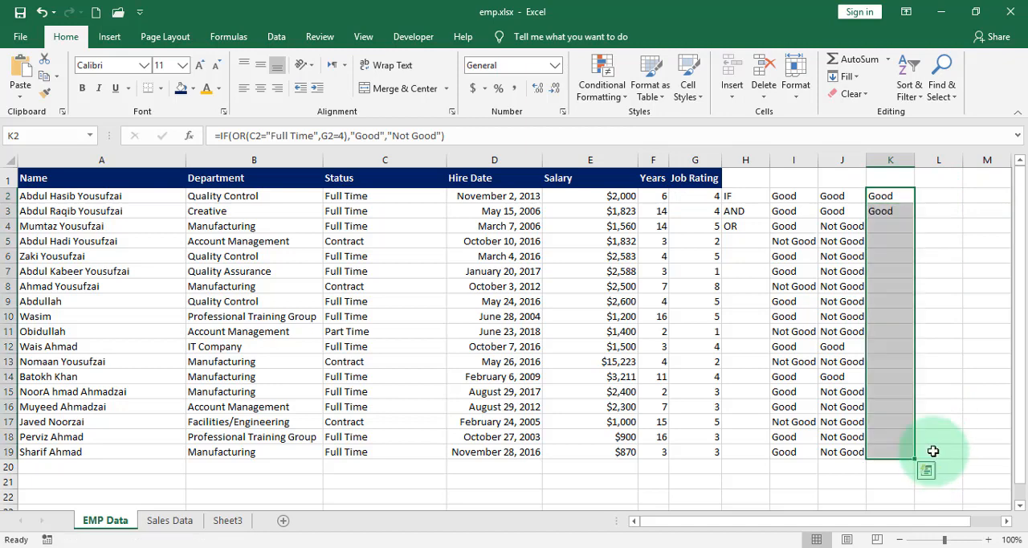
- Check the IF/OR results in K5 to K7 against the AND results, status and job rating in the same rows
click(898, 241)
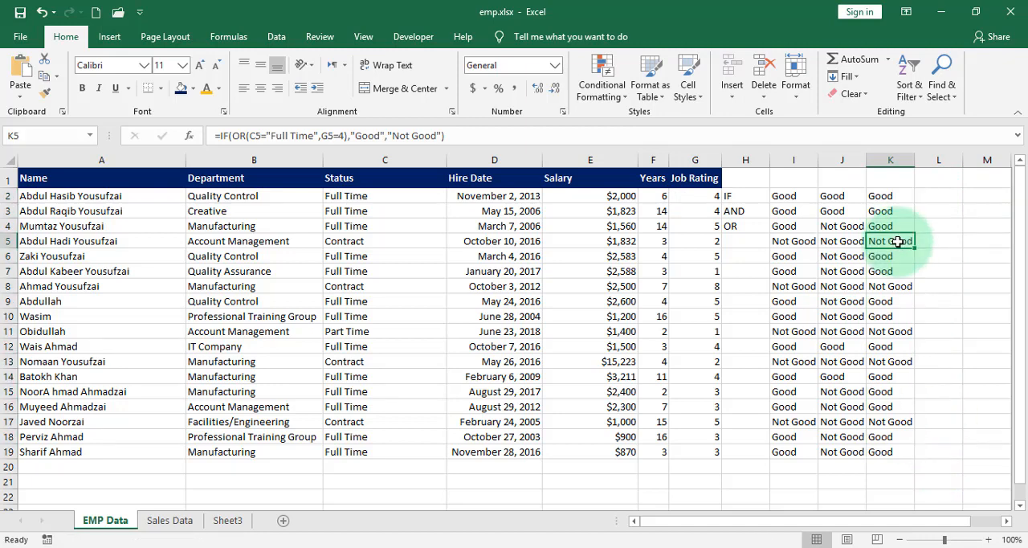
click(7, 241)
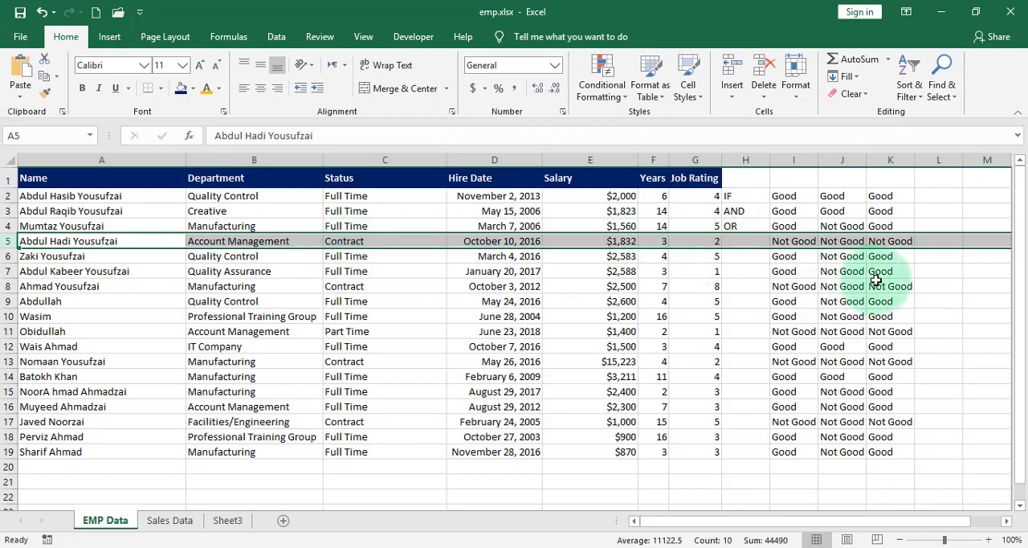
click(889, 258)
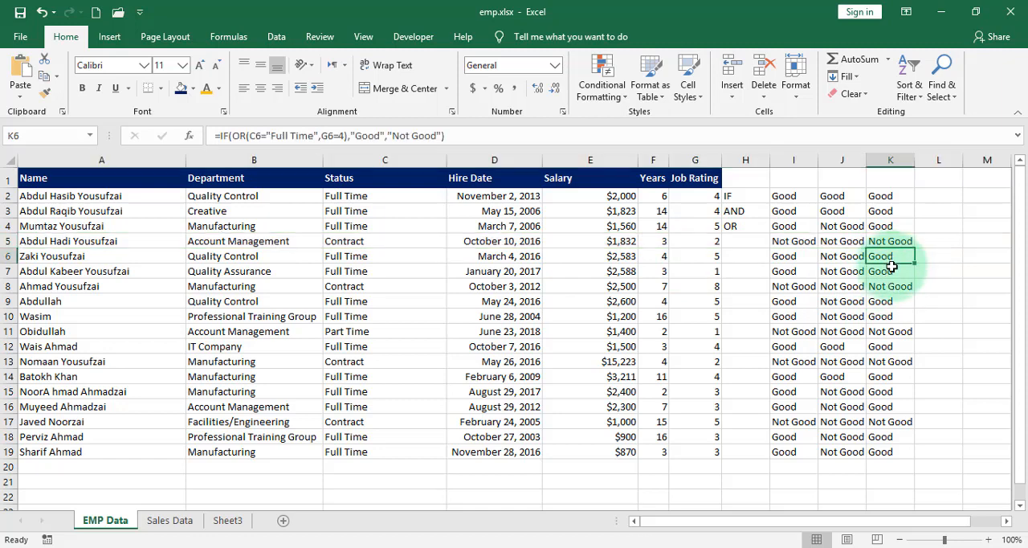
click(839, 264)
drag(884, 263, 344, 258)
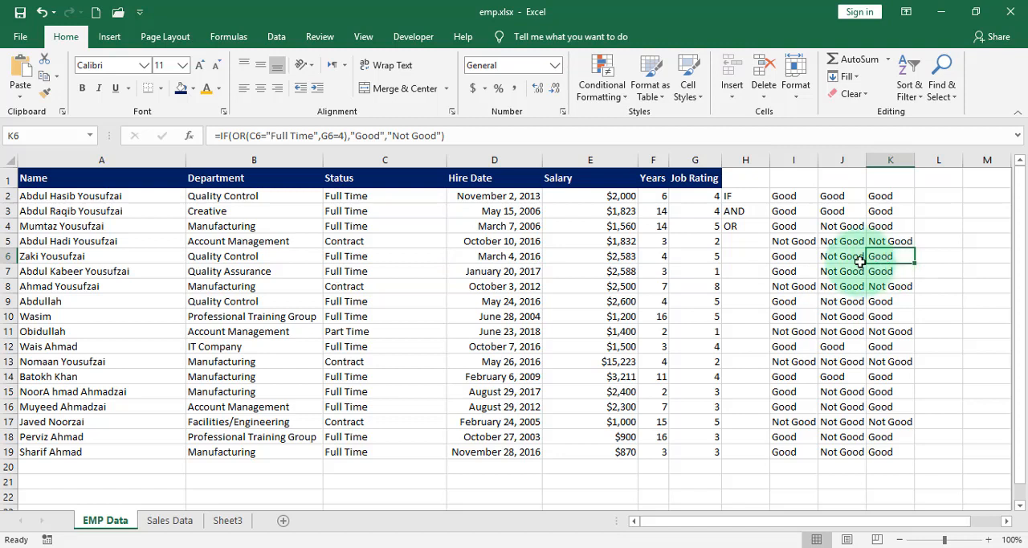
click(846, 263)
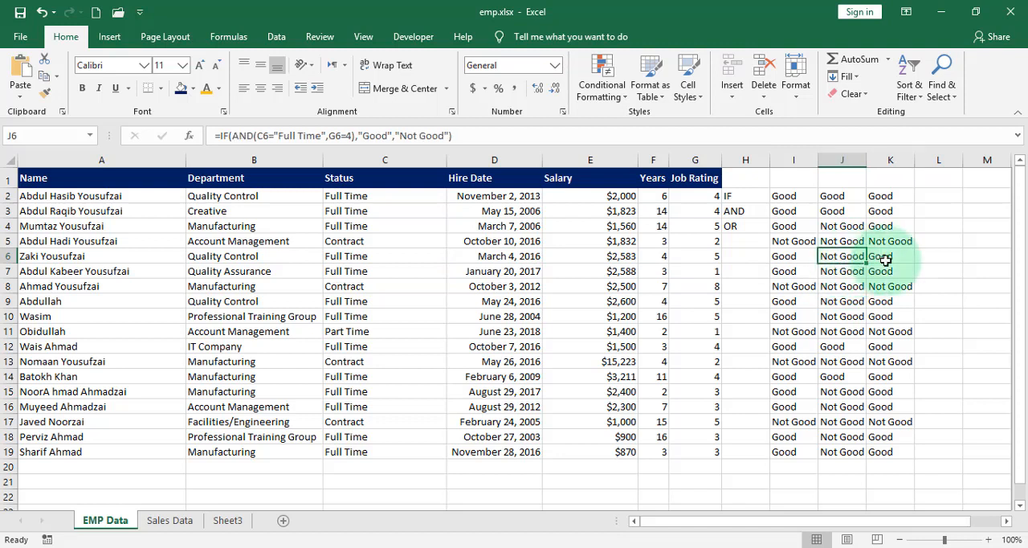
- Enter the header "If OR" in cell K1
click(890, 189)
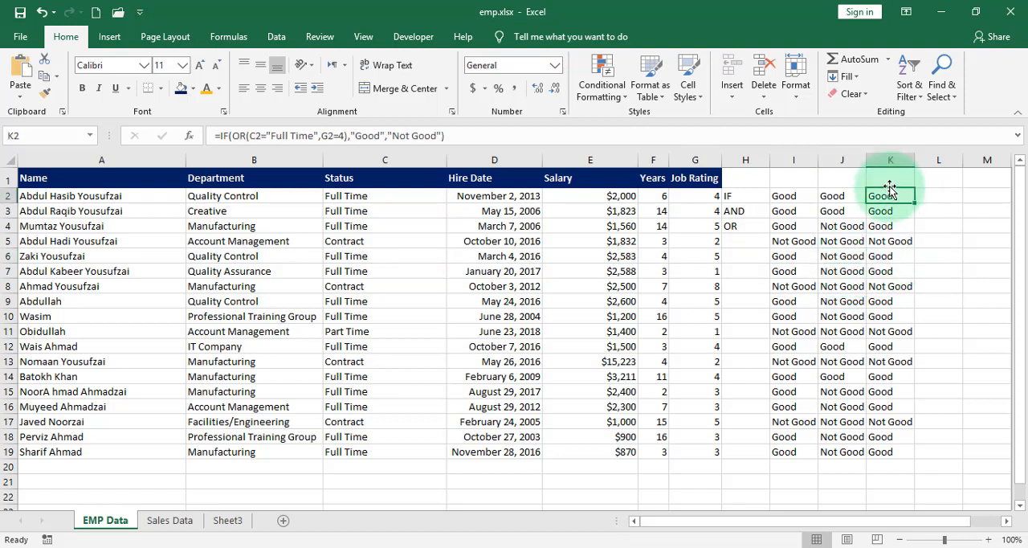
click(889, 178)
text(If)
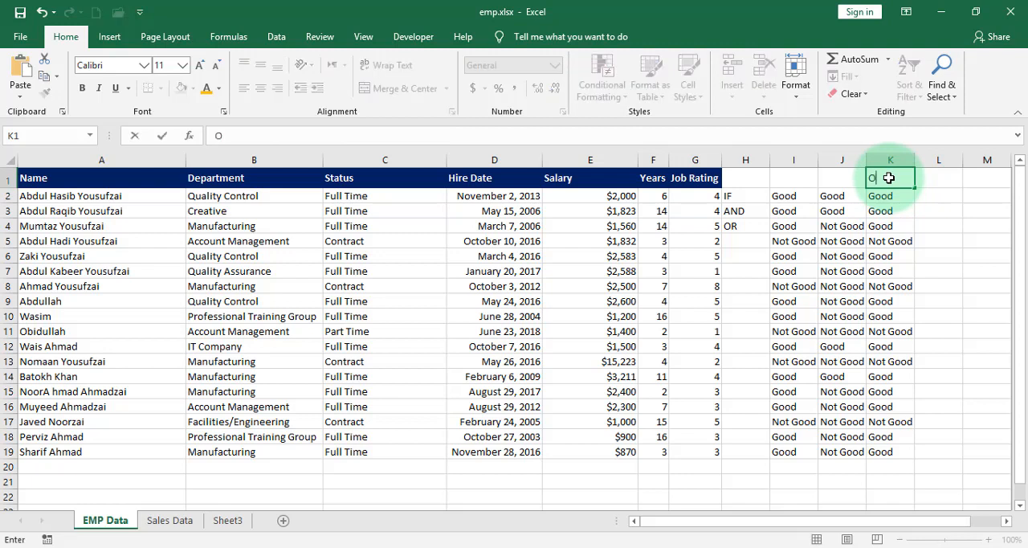
text( AN)
key(BackSpace)
key(BackSpace)
text(OF)
- Enter the header "IF And" in cell J1 and "IF" in cell I1
click(844, 179)
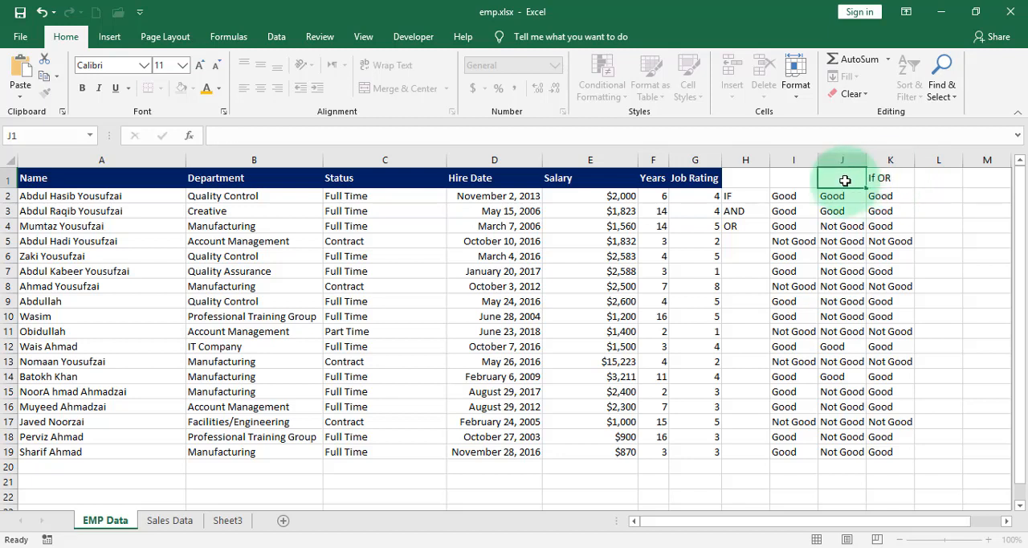
text(IF )
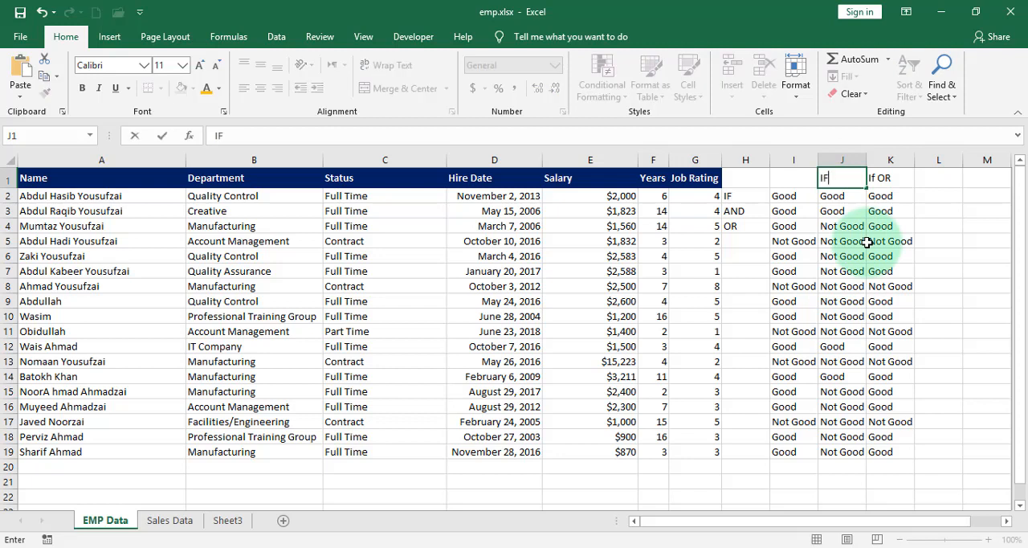
text(ANd)
double_click(795, 177)
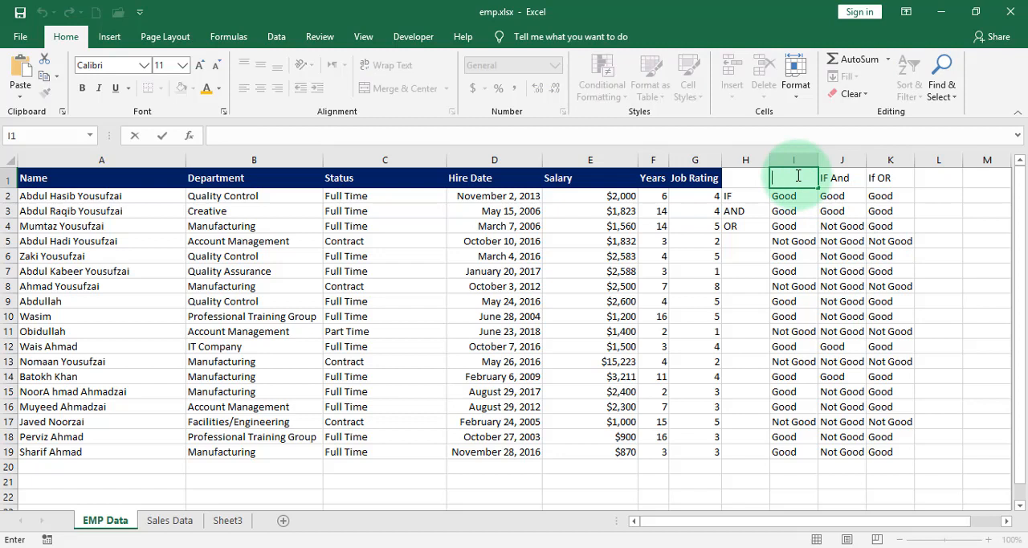
text(IF)
click(842, 286)
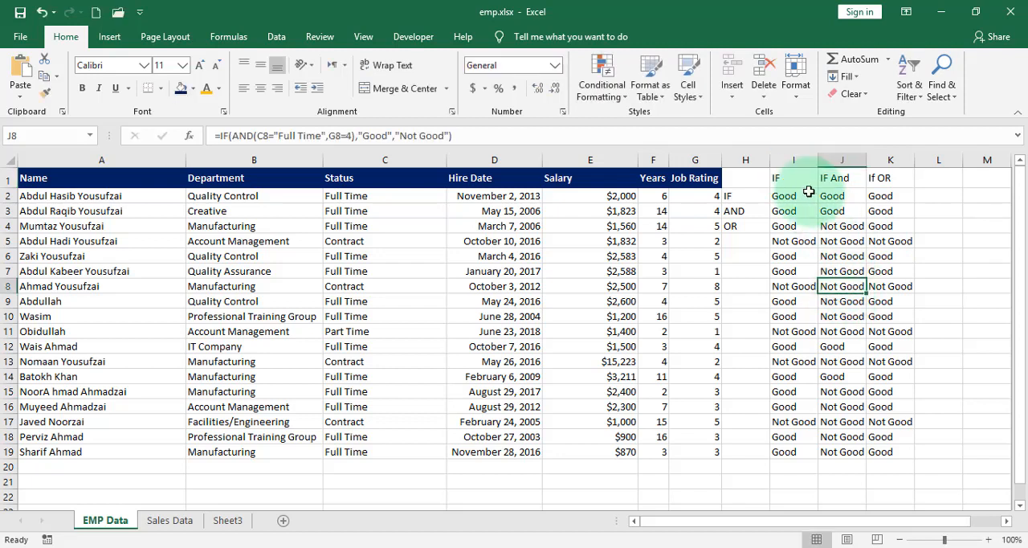
- Review the IF formula in I2 and the condition, true value and false value of the IF/AND formula in J2
click(786, 196)
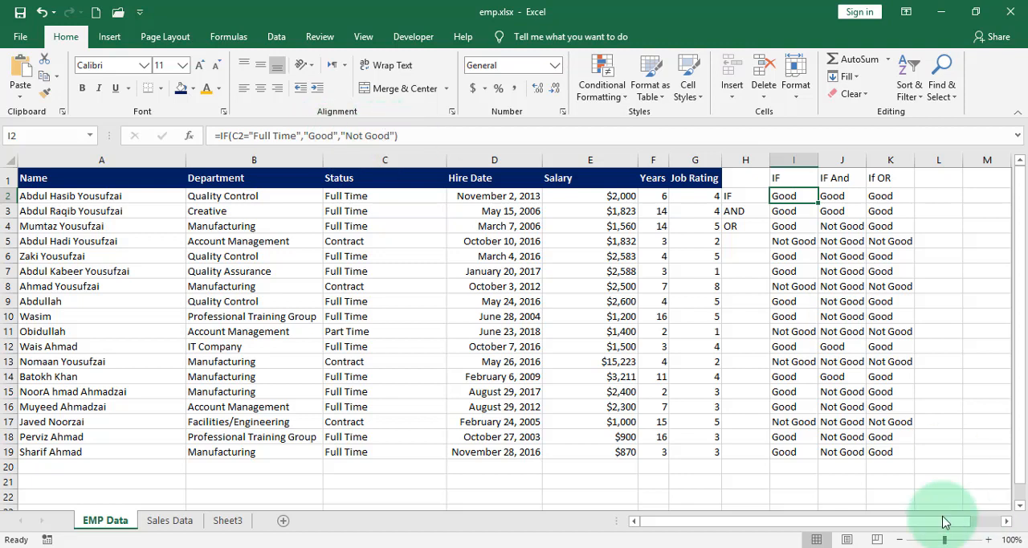
click(844, 197)
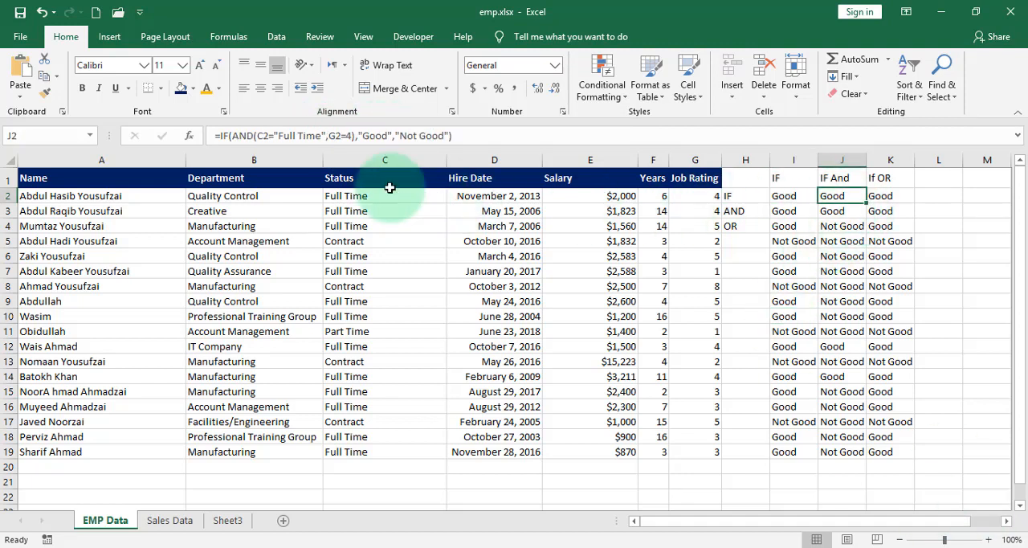
click(257, 136)
drag(282, 137, 352, 137)
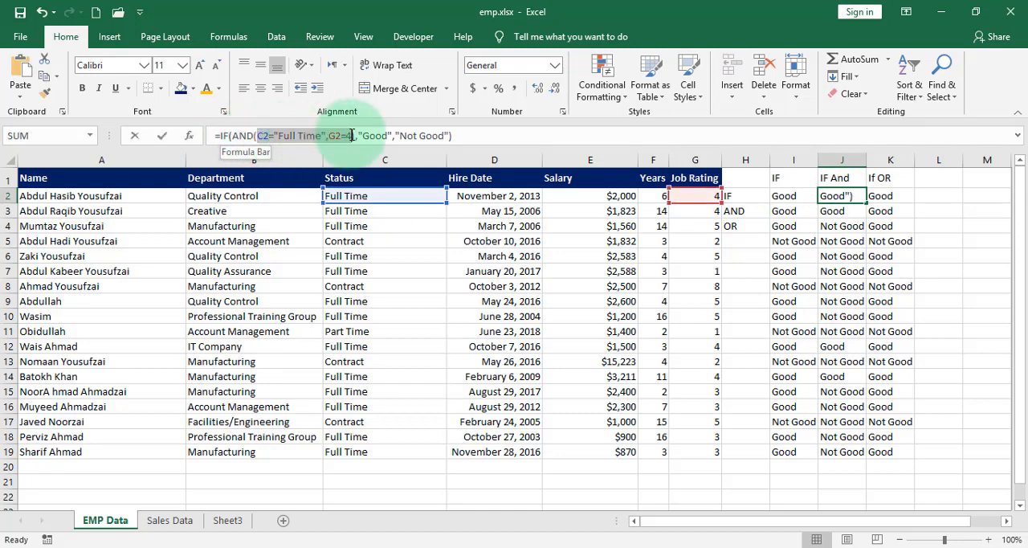
click(386, 135)
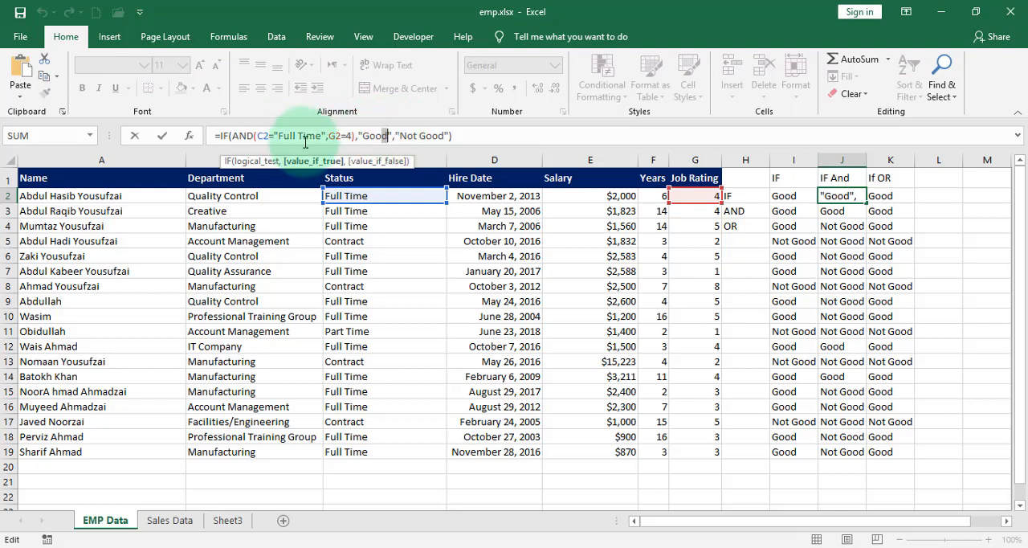
click(425, 135)
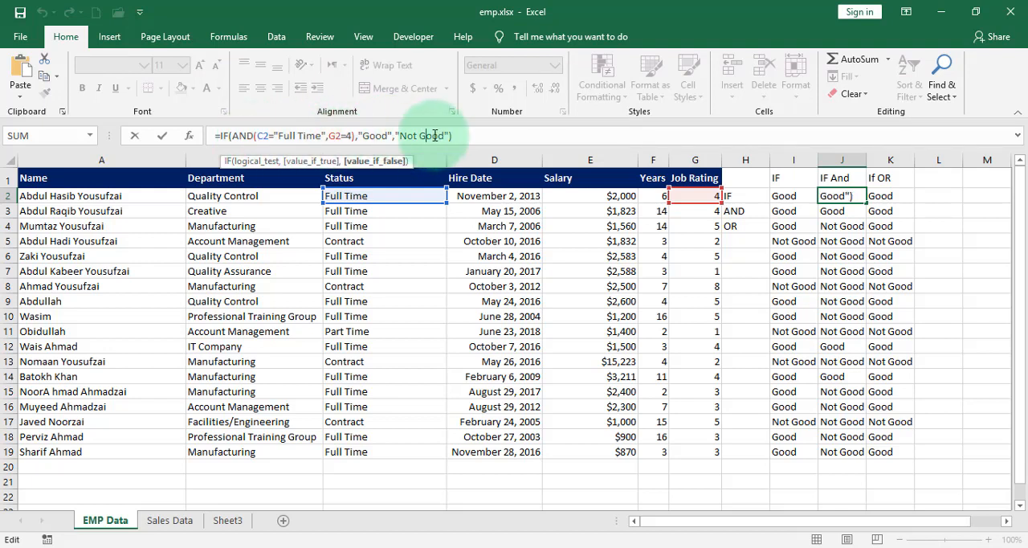
- Examine the IF/OR formula in K2, covering its status and job rating conditions and its true value
click(898, 196)
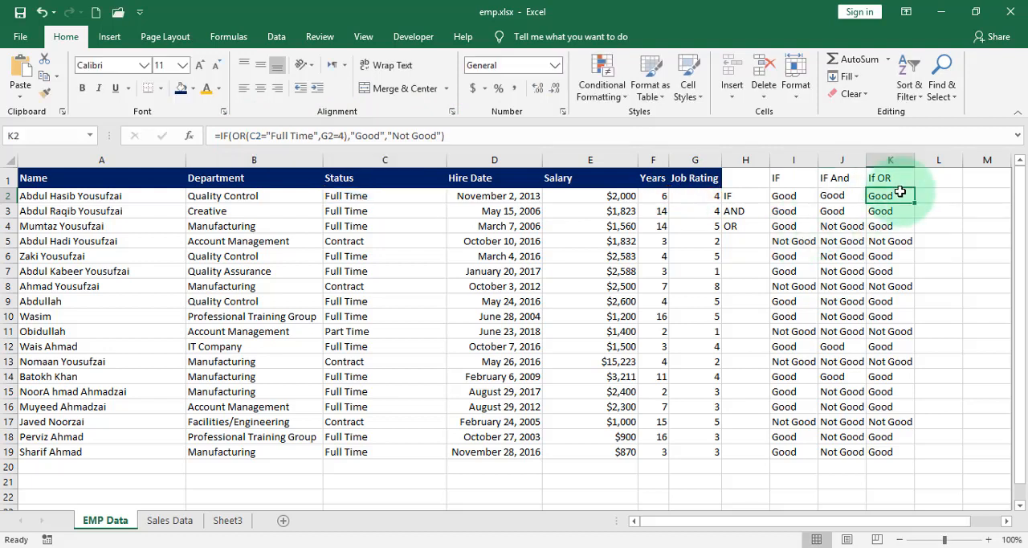
click(224, 135)
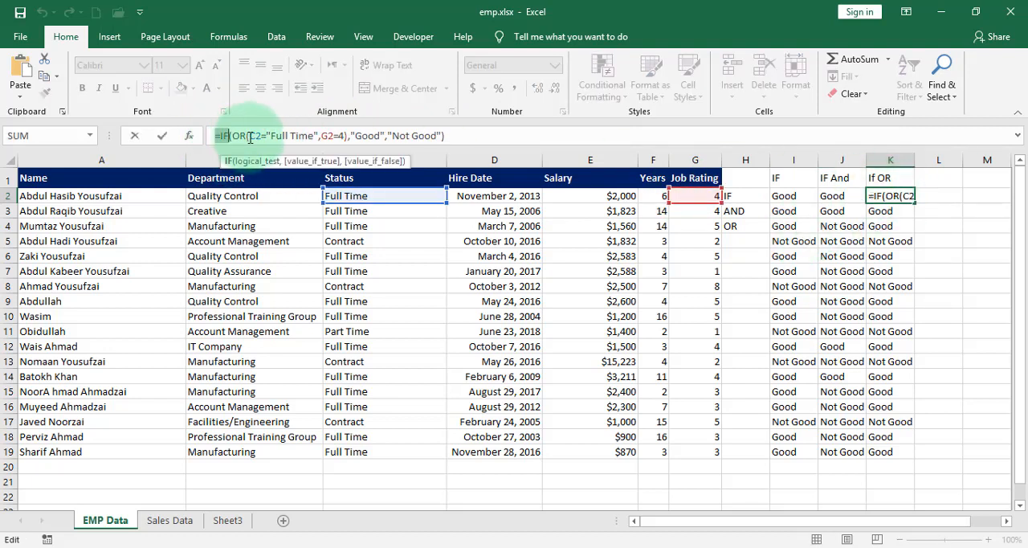
click(250, 135)
drag(250, 136, 345, 137)
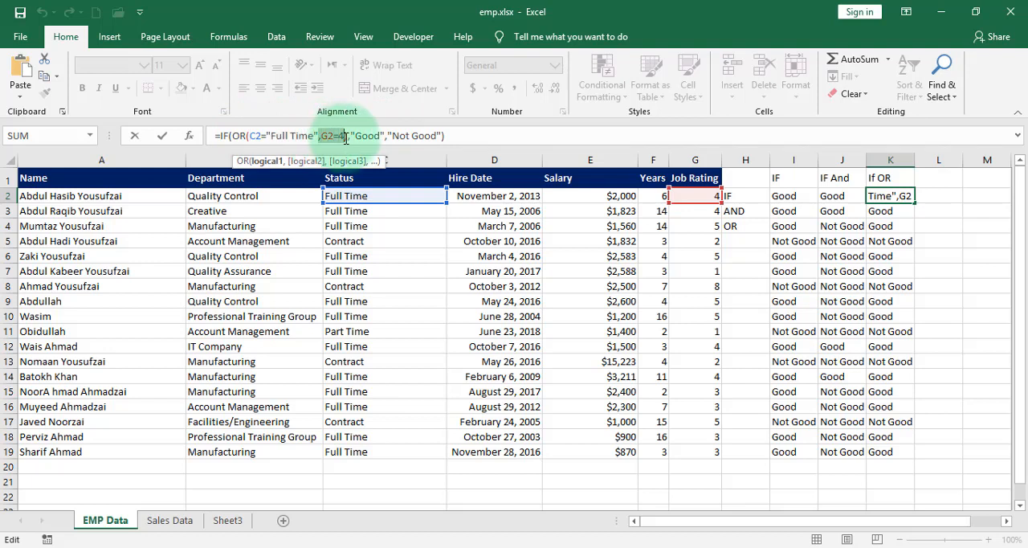
click(374, 136)
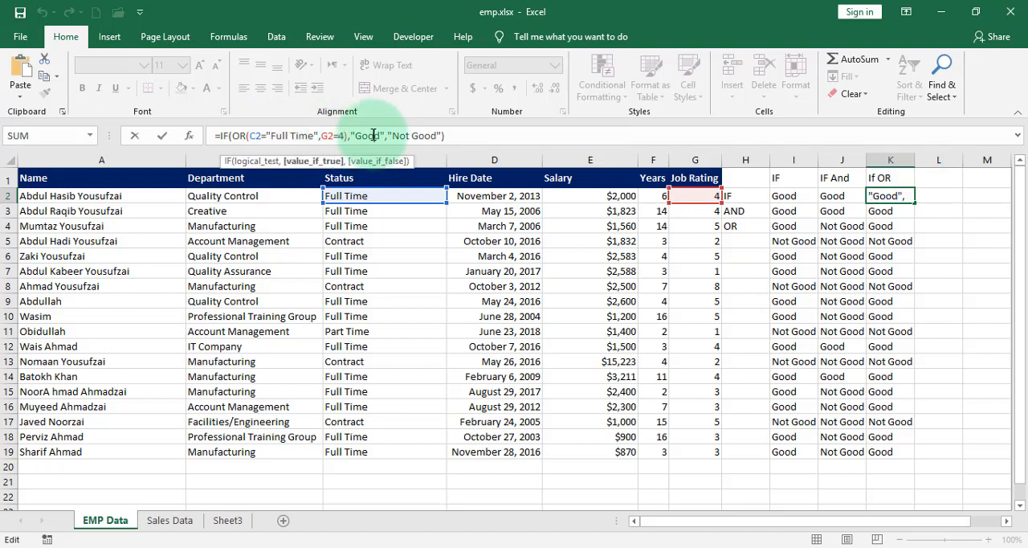
drag(344, 137, 254, 135)
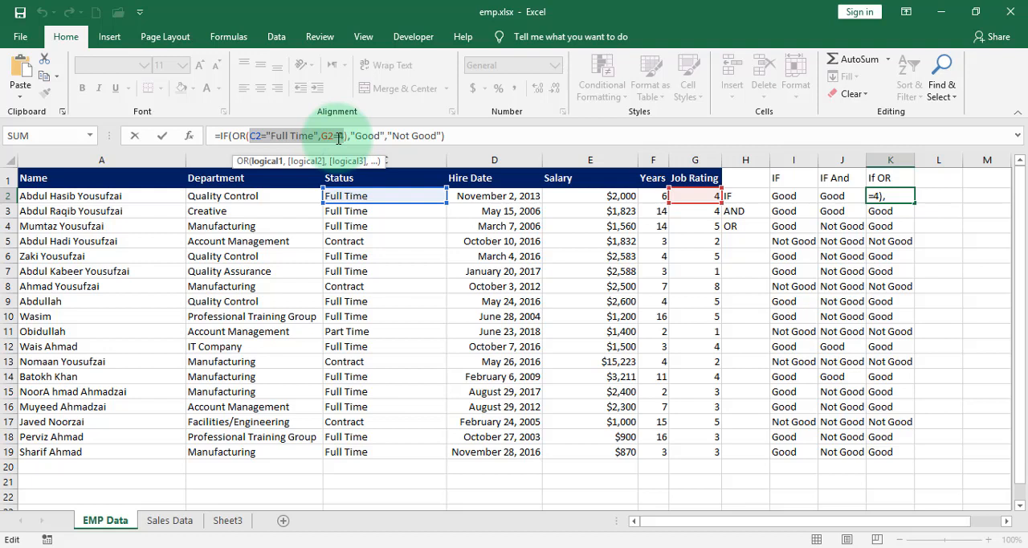
key(Return)
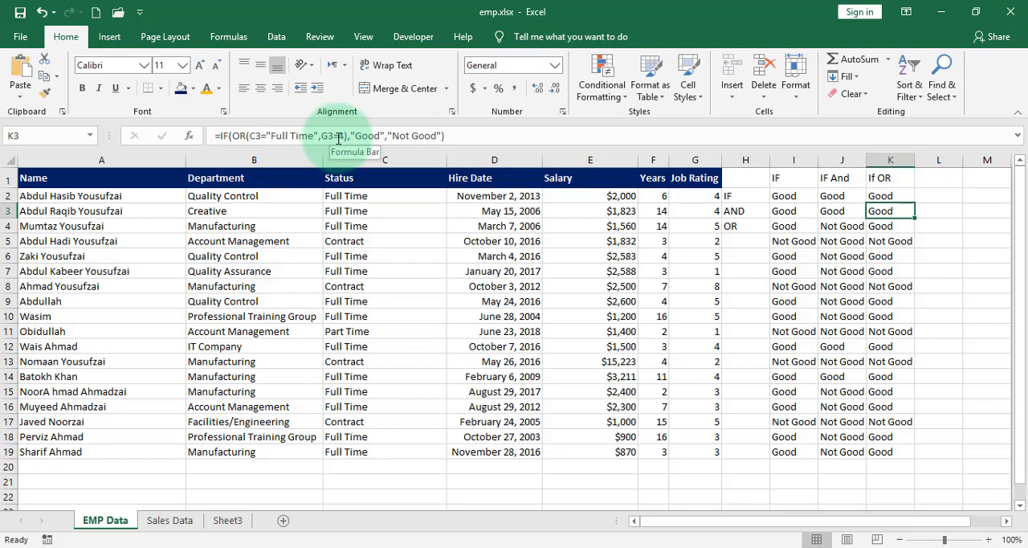
click(749, 451)
click(728, 281)
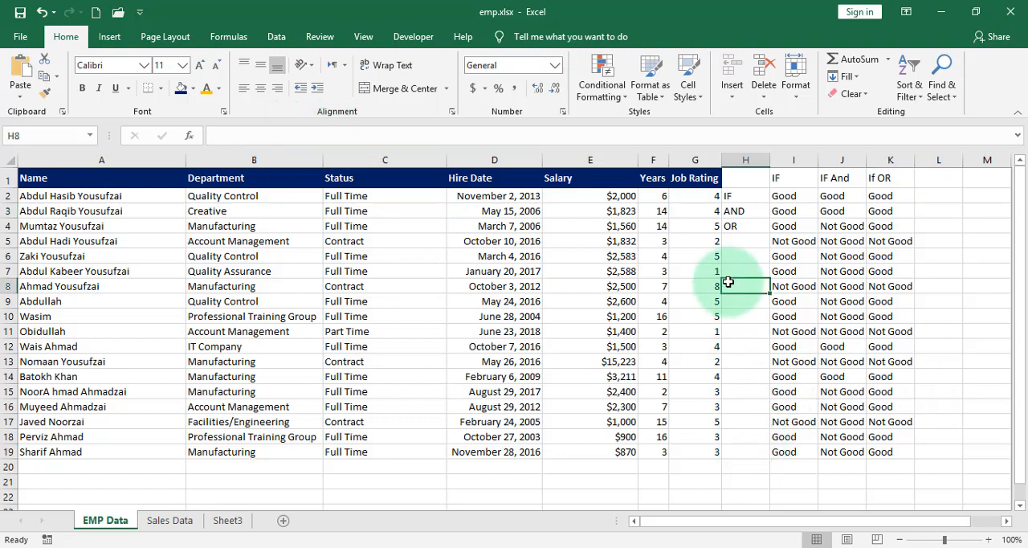
click(250, 140)
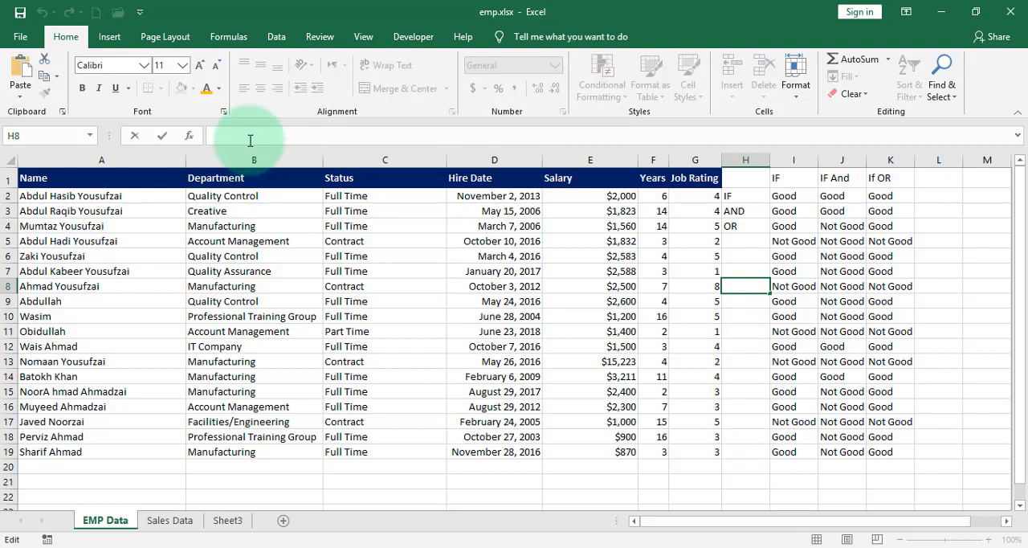
text(=)
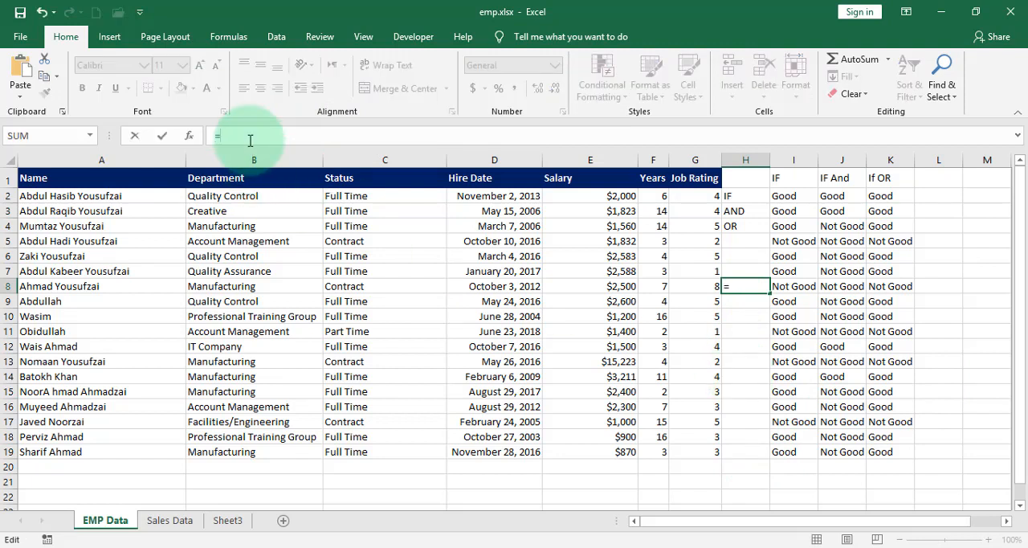
key(Escape)
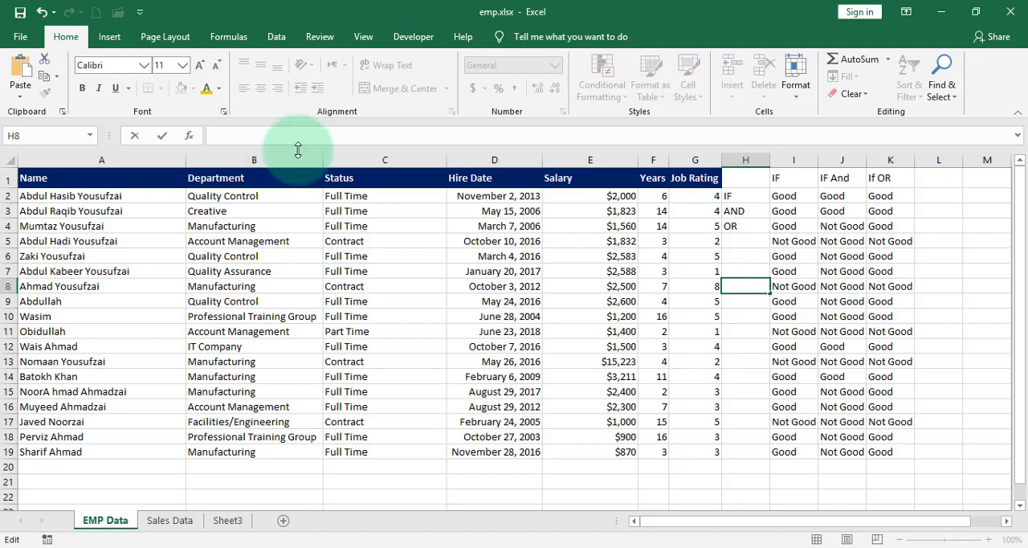
click(507, 498)
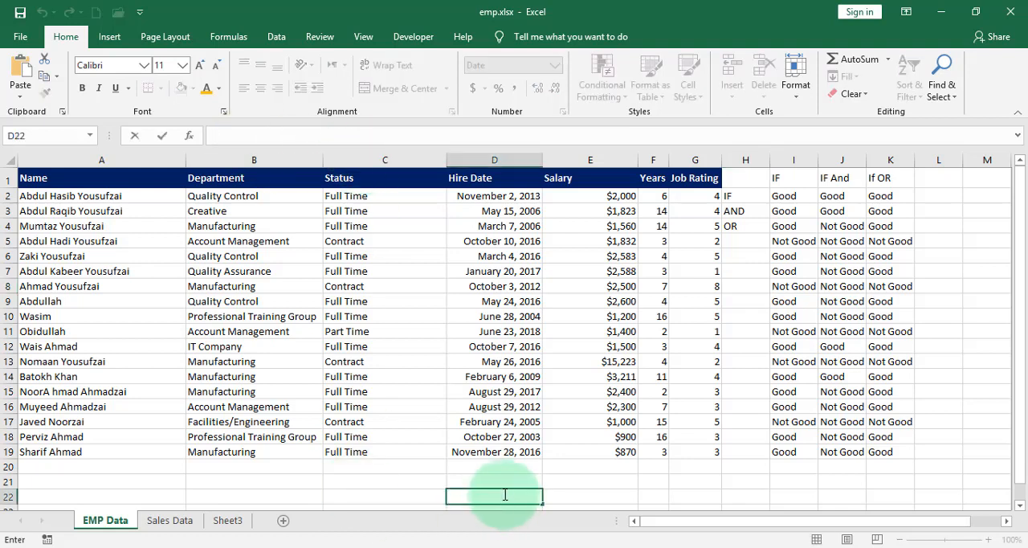
click(263, 142)
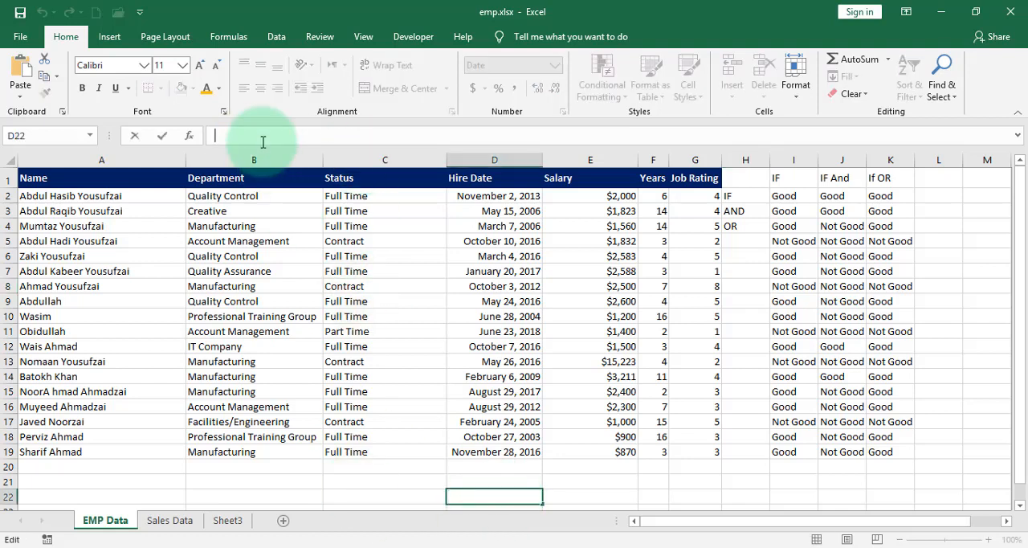
text(=)
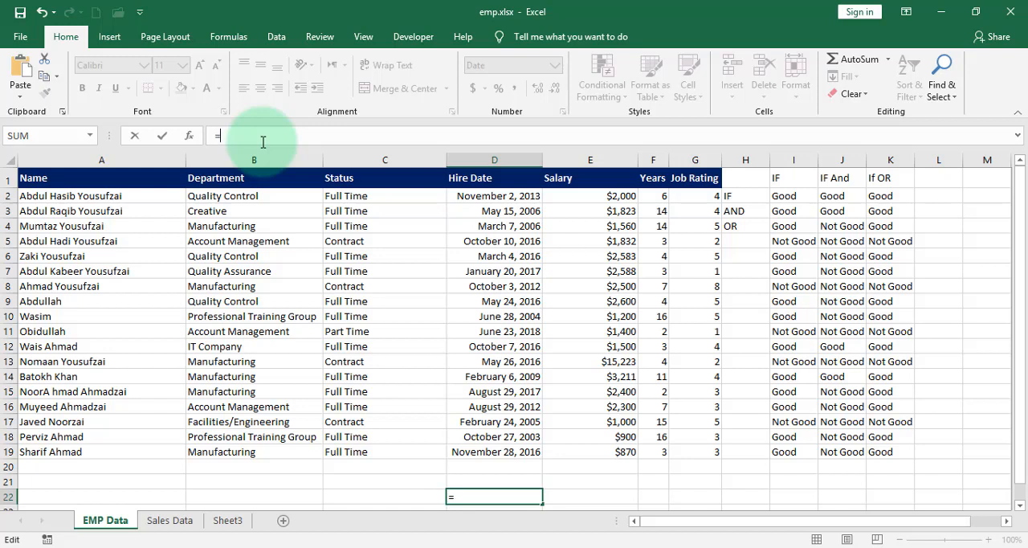
text(9))
key(BackSpace)
text(()
key(BackSpace)
key(BackSpace)
key(BackSpace)
text(()/())
key(BackSpace)
key(BackSpace)
key(BackSpace)
key(BackSpace)
key(BackSpace)
key(BackSpace)
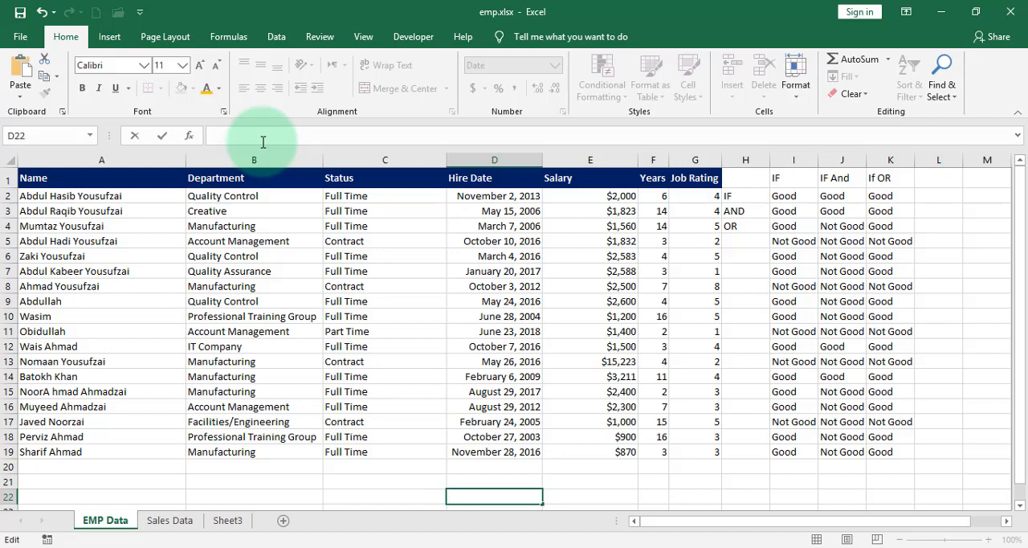